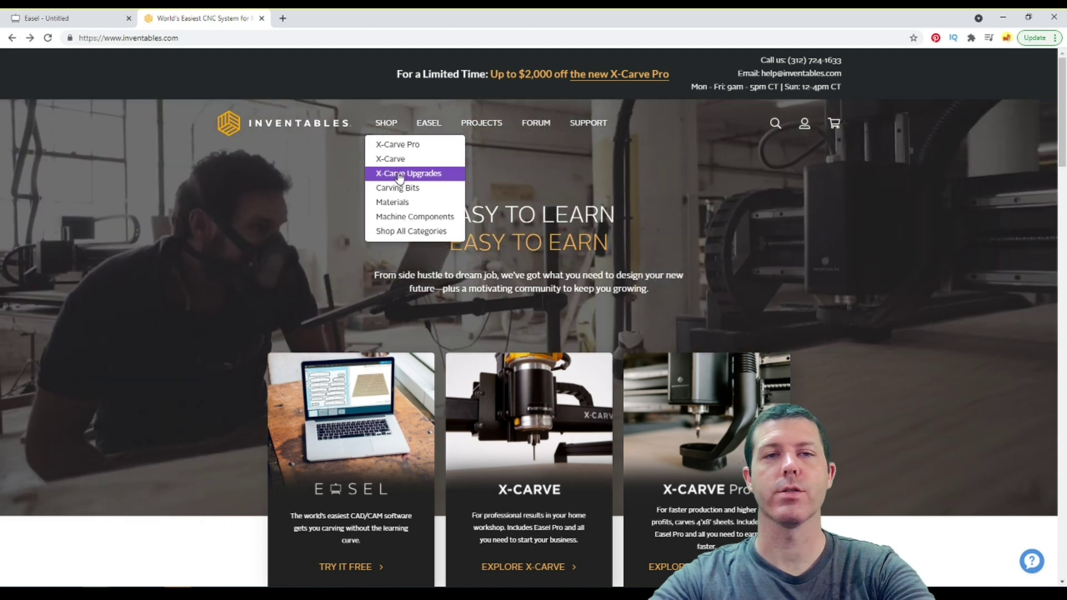
Browse the X-Carve Upgrades category and open the $360.00 Z Axis Kit product page.
left_click(399, 174)
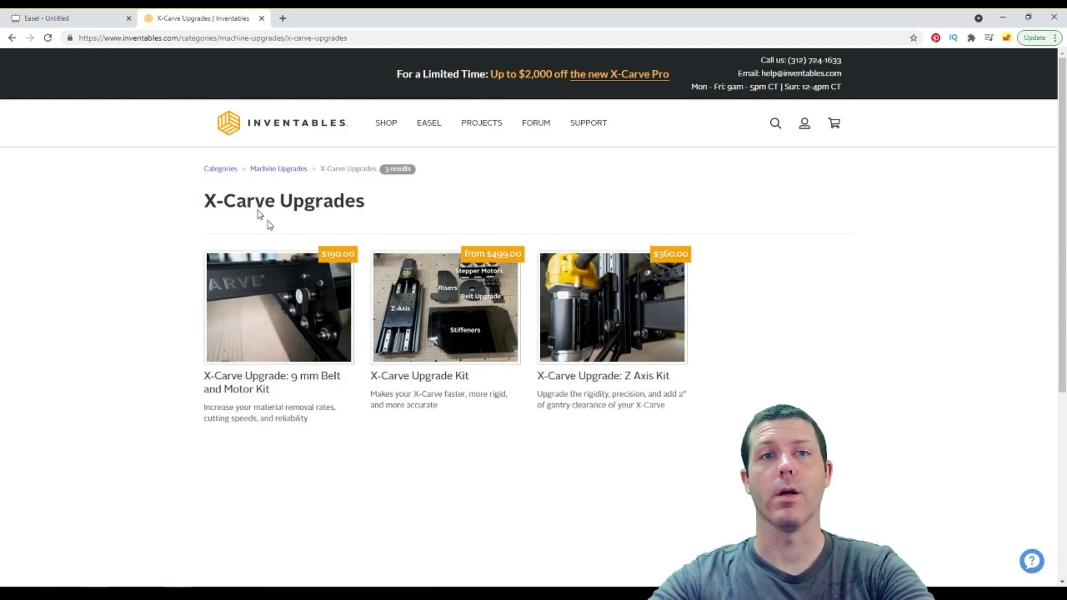
left_click_drag(256, 200, 358, 201)
left_click(357, 201)
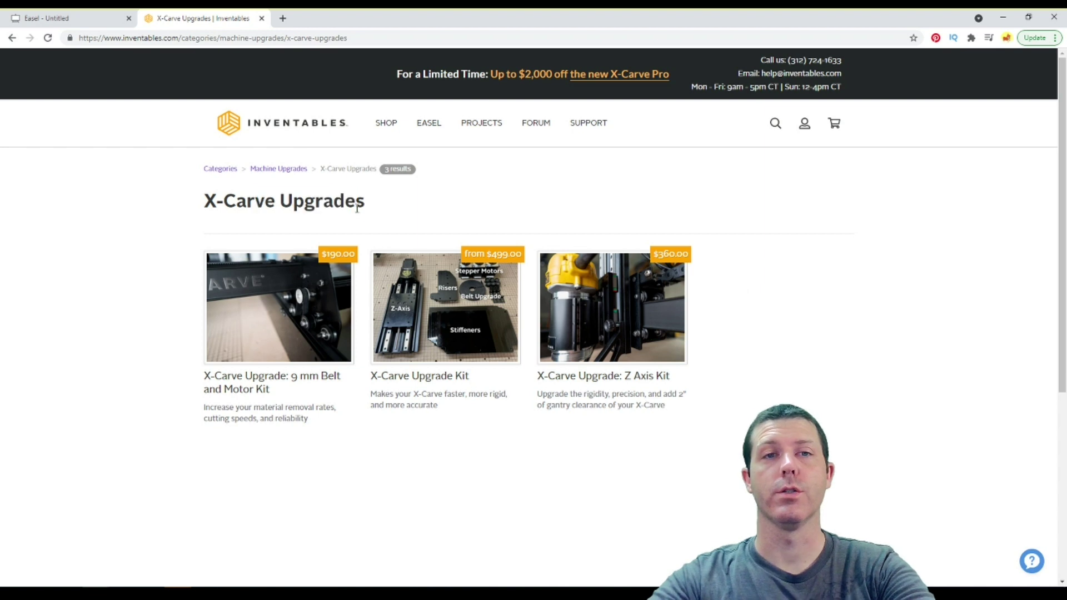
left_click_drag(264, 200, 335, 201)
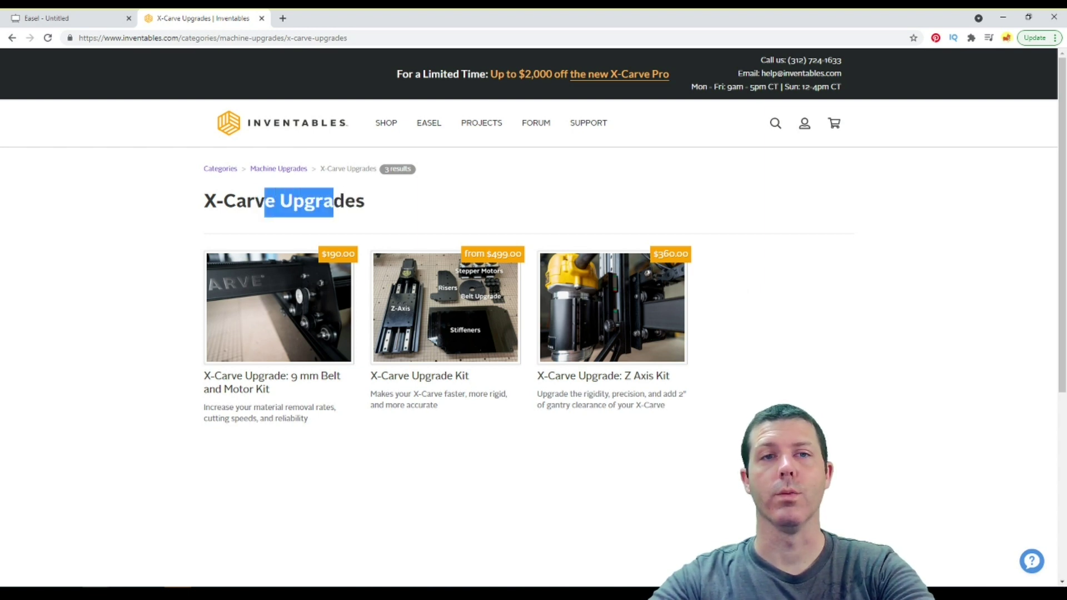
left_click(335, 201)
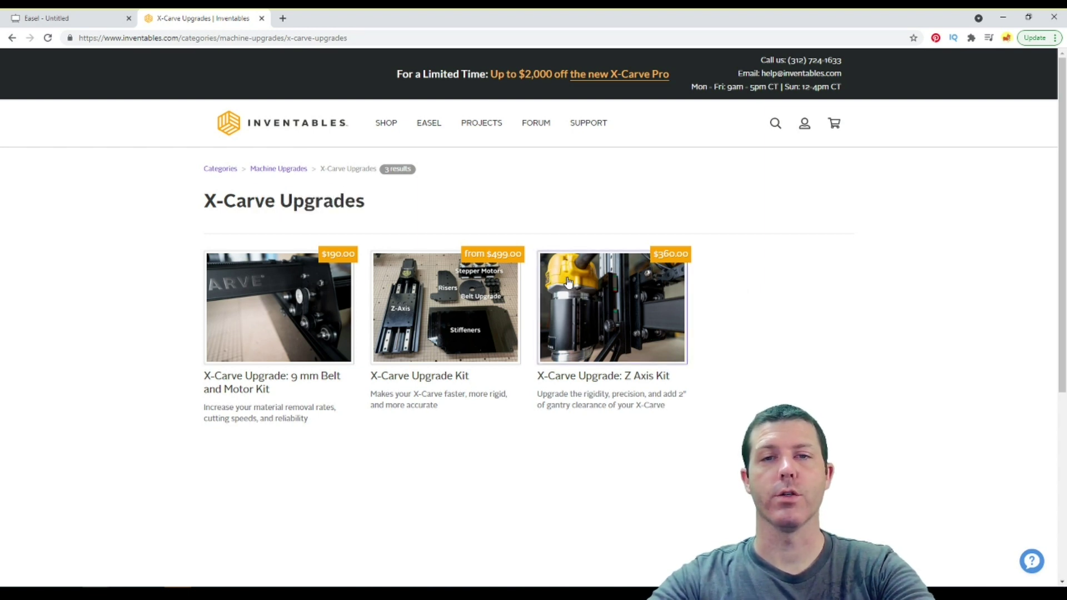
left_click(591, 291)
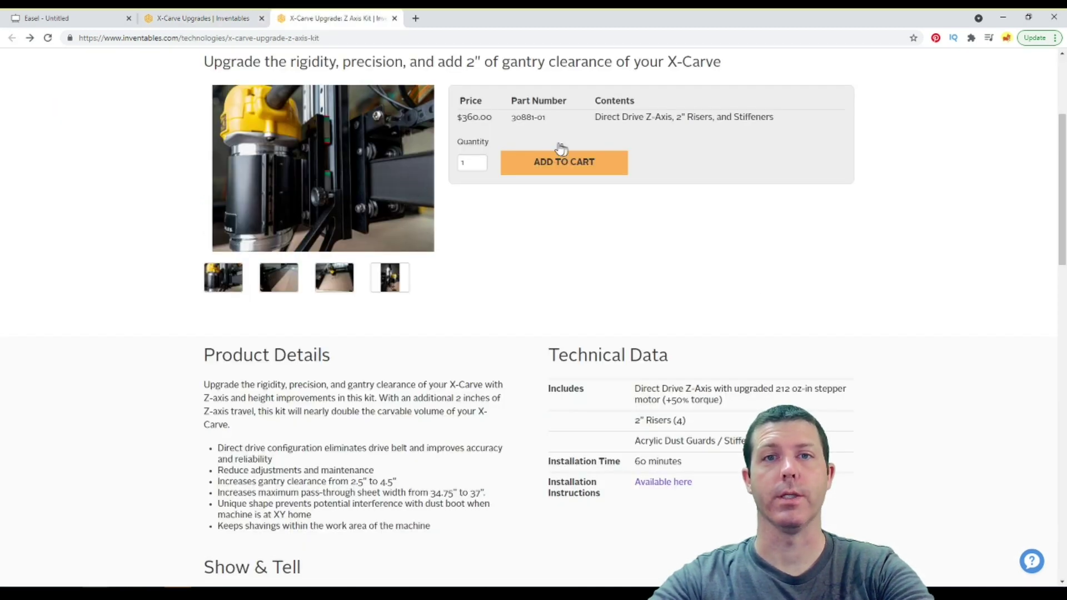
Open the Z-Axis kit installation instructions and scroll to the Recalibrate section showing $102=49.909.
left_click(676, 487)
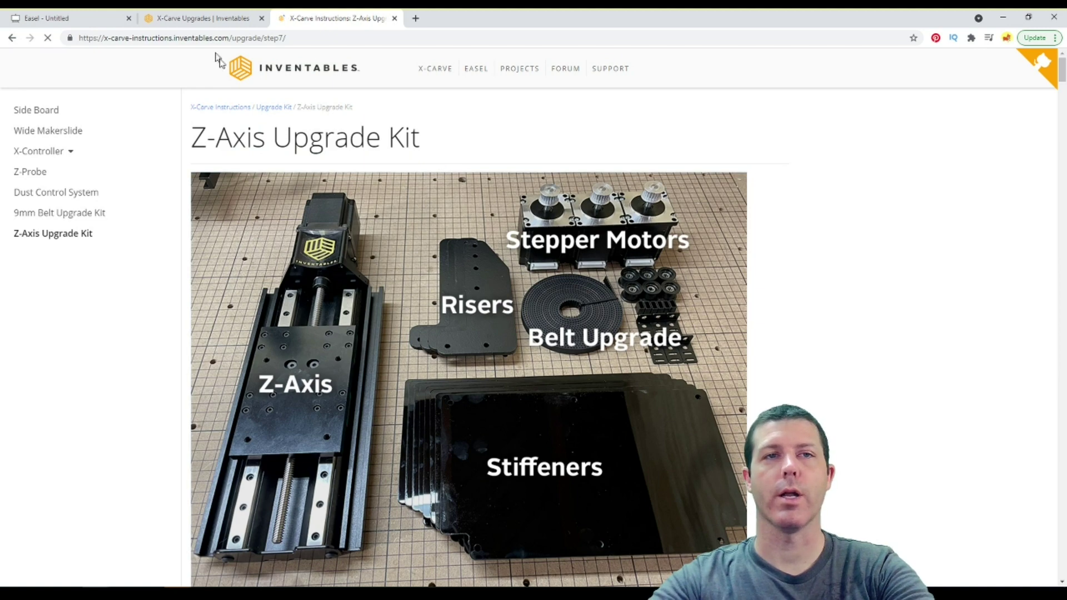
scroll(788, 372, "down", 1)
scroll(788, 371, "down", 5)
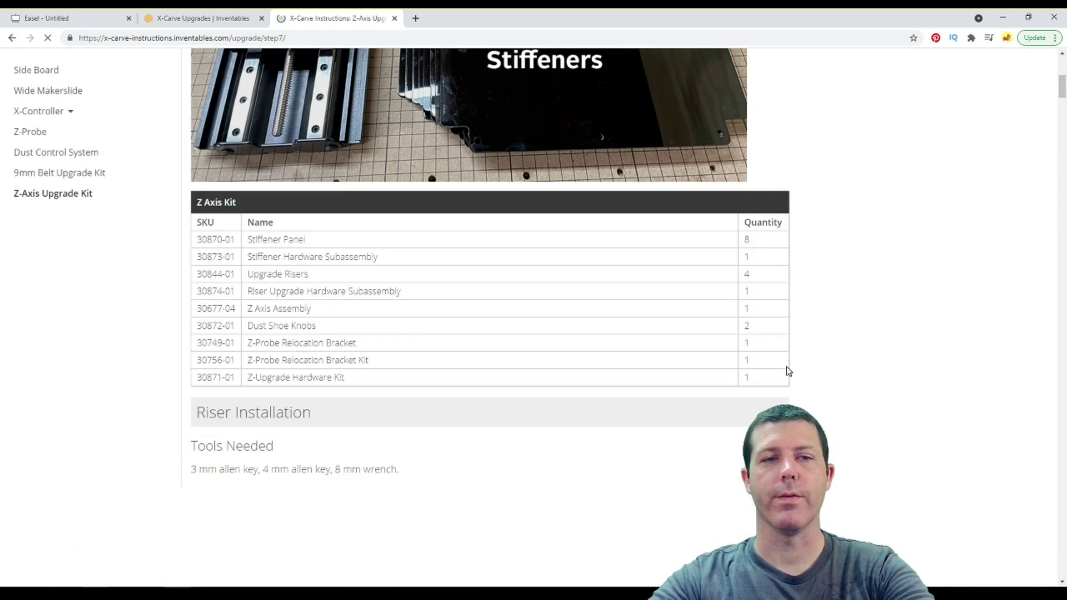
scroll(789, 372, "down", 20)
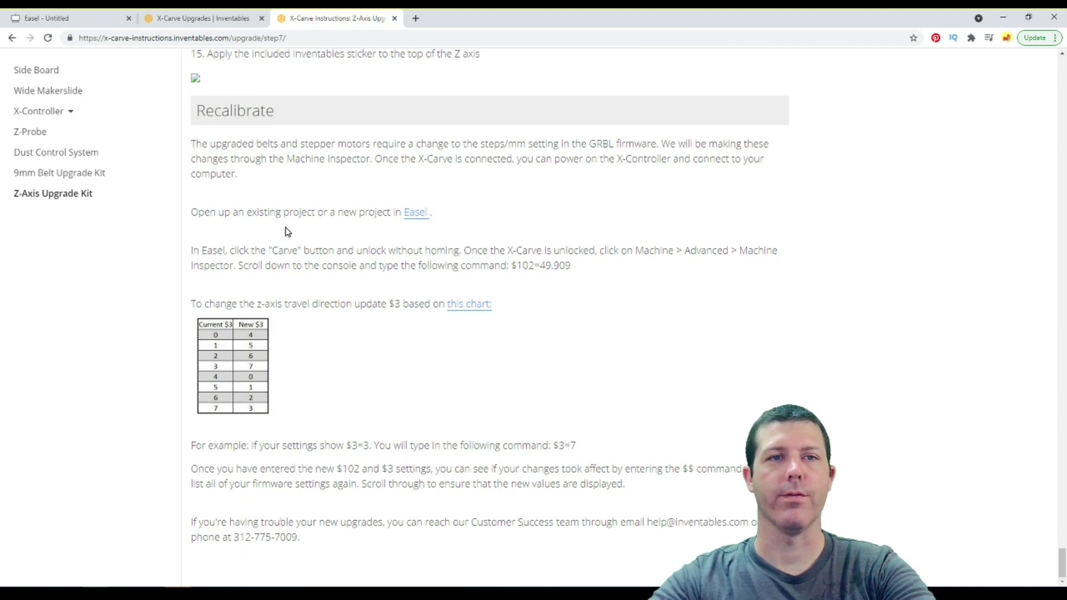
left_click_drag(581, 269, 507, 266)
left_click(512, 266)
left_click(575, 271)
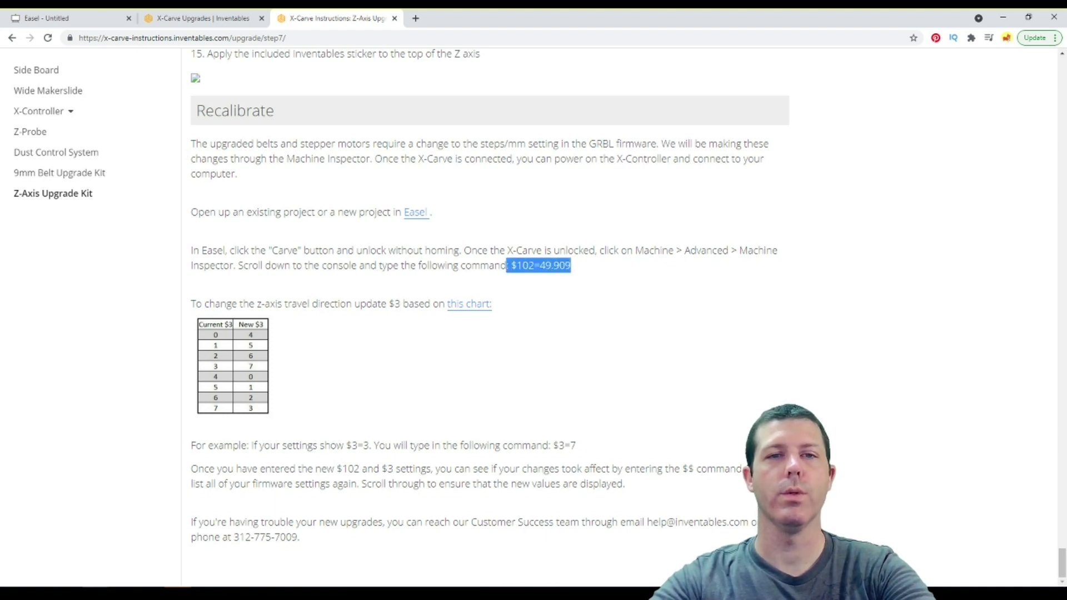
left_click_drag(392, 303, 425, 303)
left_click(390, 303)
left_click(389, 303)
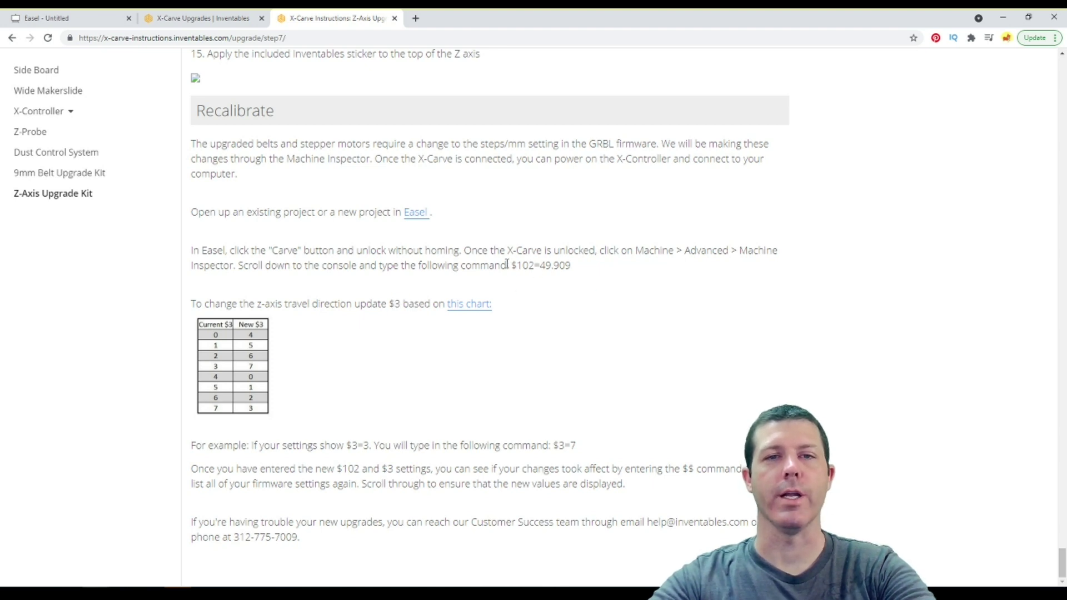
mouse_move(507, 265)
left_mouse_down()
mouse_move(582, 272)
mouse_move(517, 267)
left_mouse_up()
left_click(582, 275)
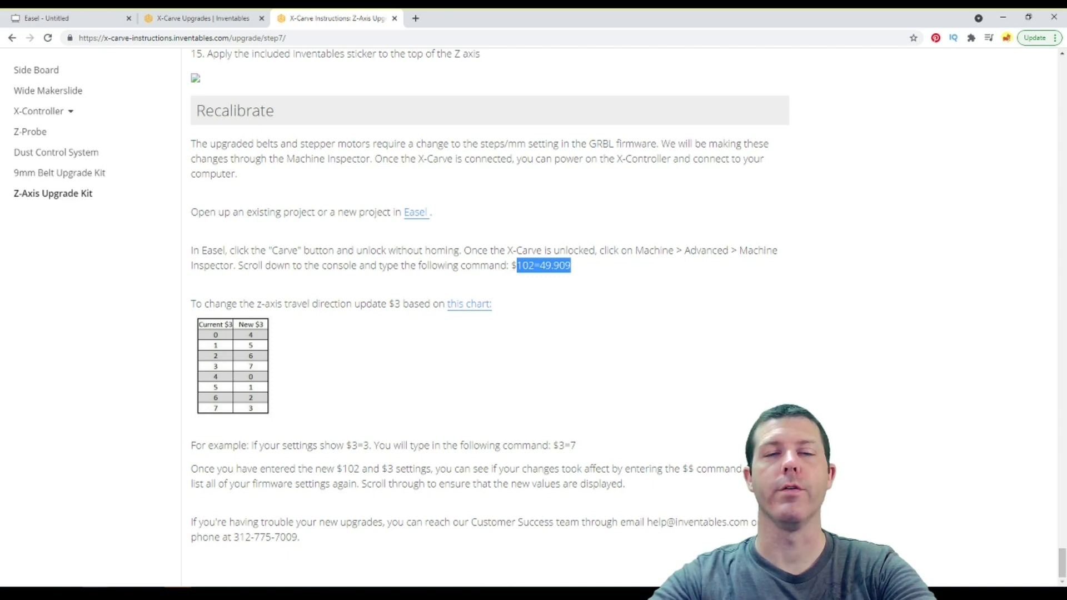
left_click(517, 266)
mouse_move(507, 266)
left_mouse_down()
mouse_move(579, 267)
mouse_move(521, 266)
left_mouse_up()
left_click(572, 267)
left_click(511, 266)
left_click(579, 266)
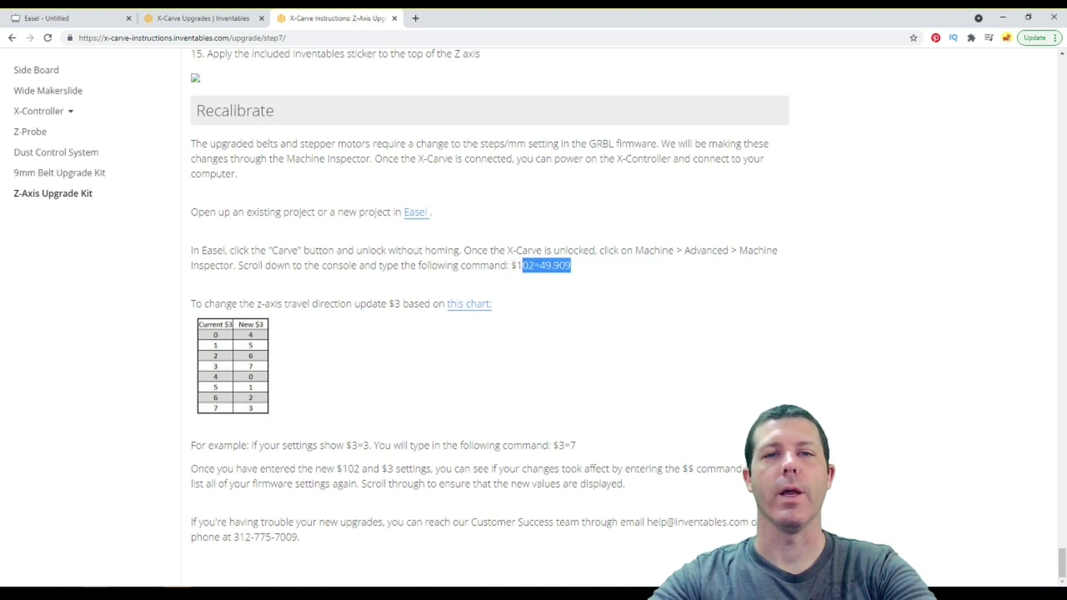
left_click(521, 266)
double_click(550, 266)
left_click(551, 266)
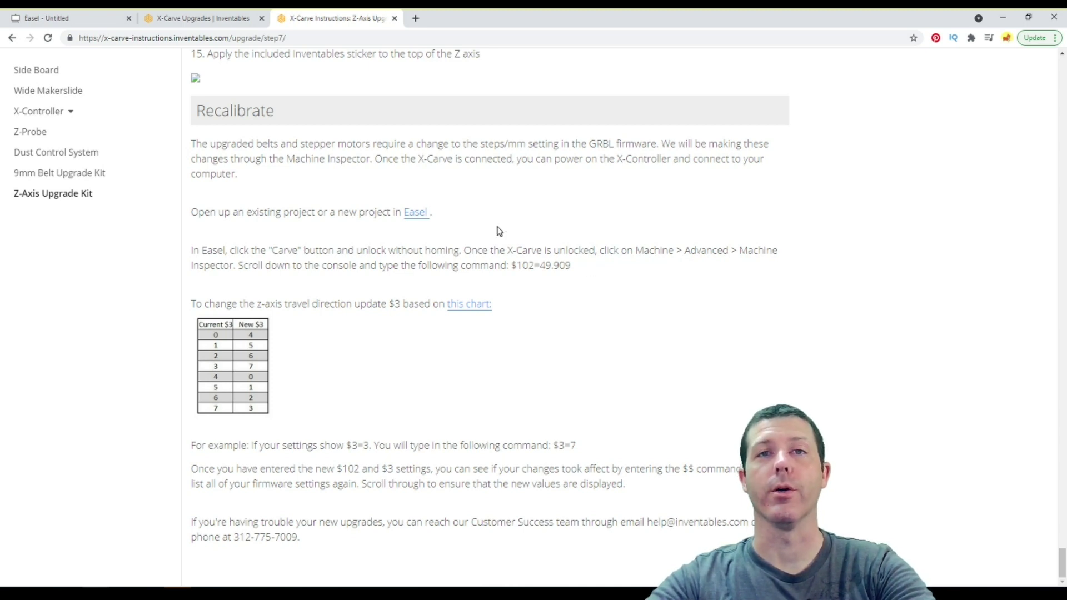
left_click_drag(574, 272, 511, 266)
left_click(591, 269)
left_click(510, 266)
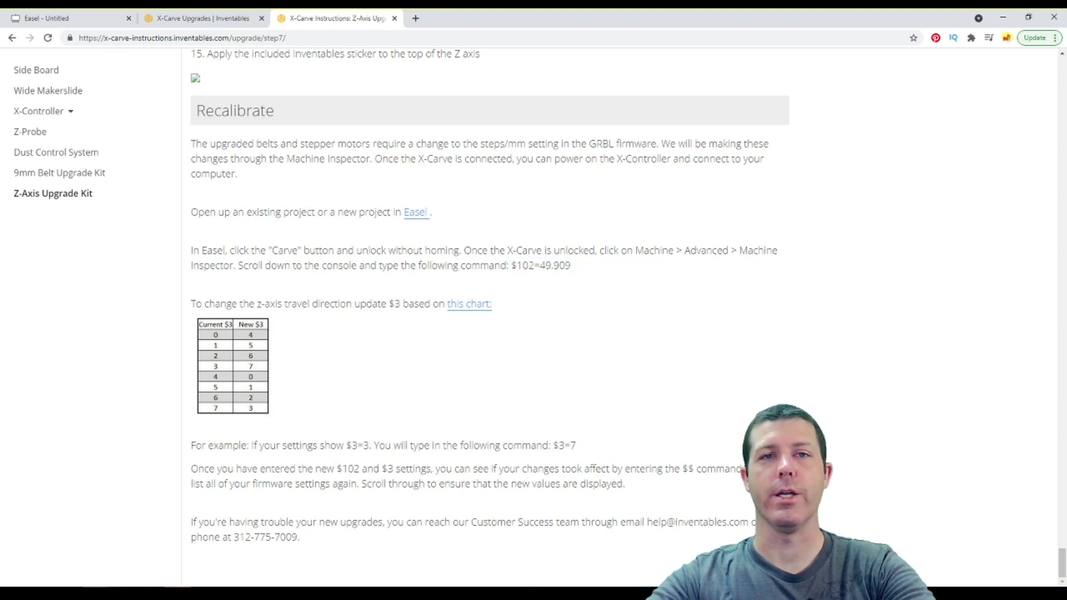
left_click_drag(523, 265, 552, 265)
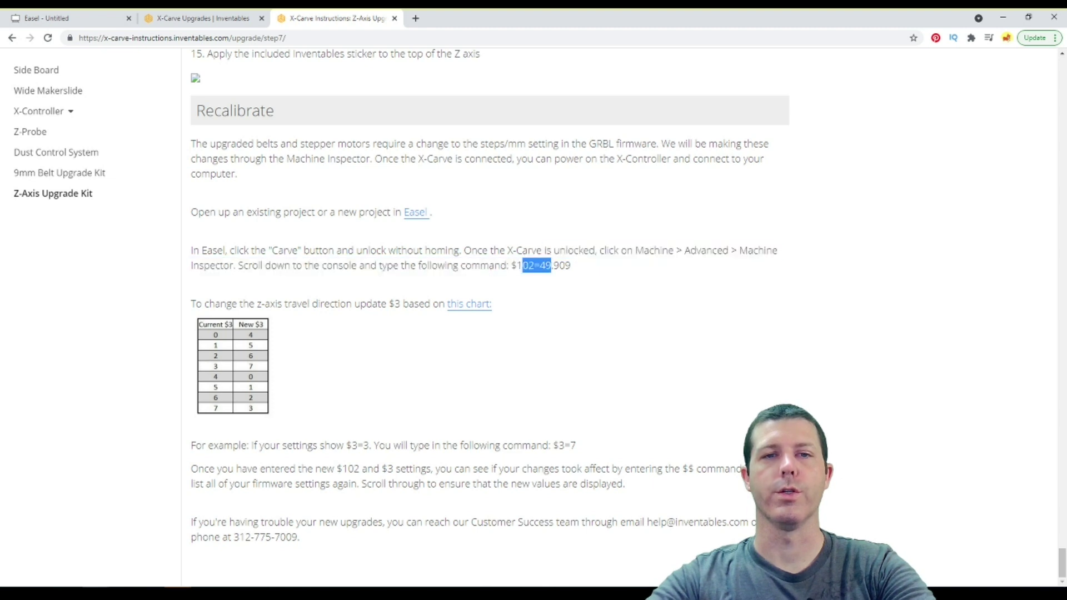
left_click(318, 312)
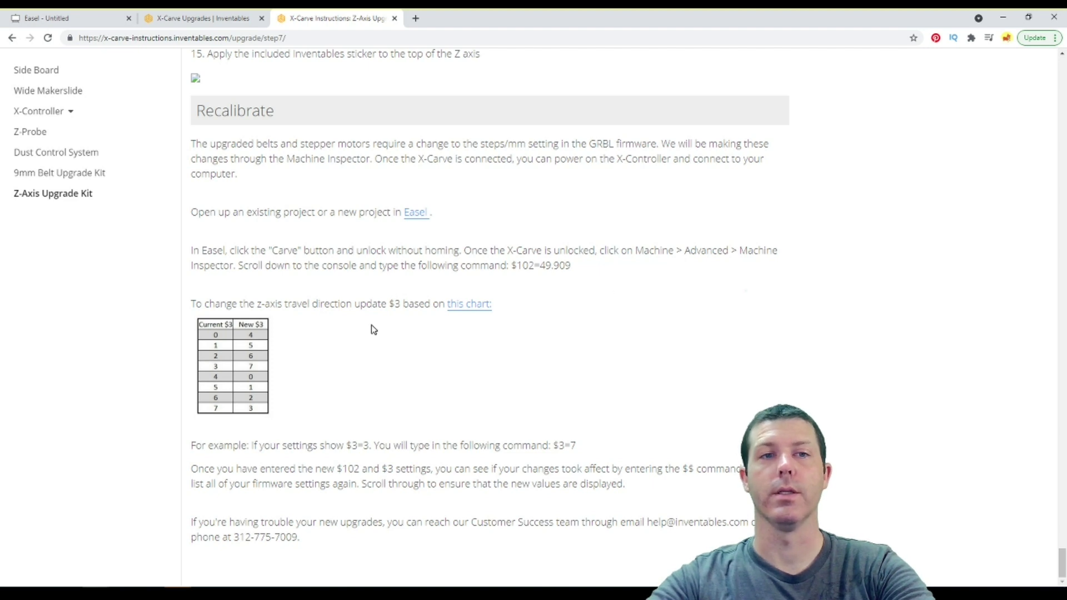
left_click_drag(355, 304, 389, 303)
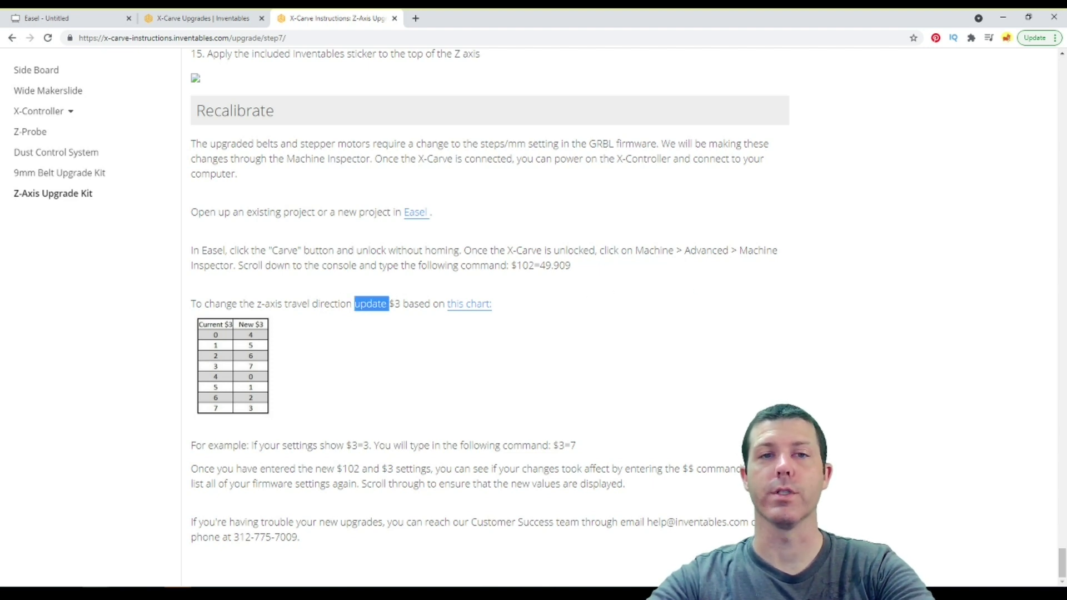
left_click(389, 304)
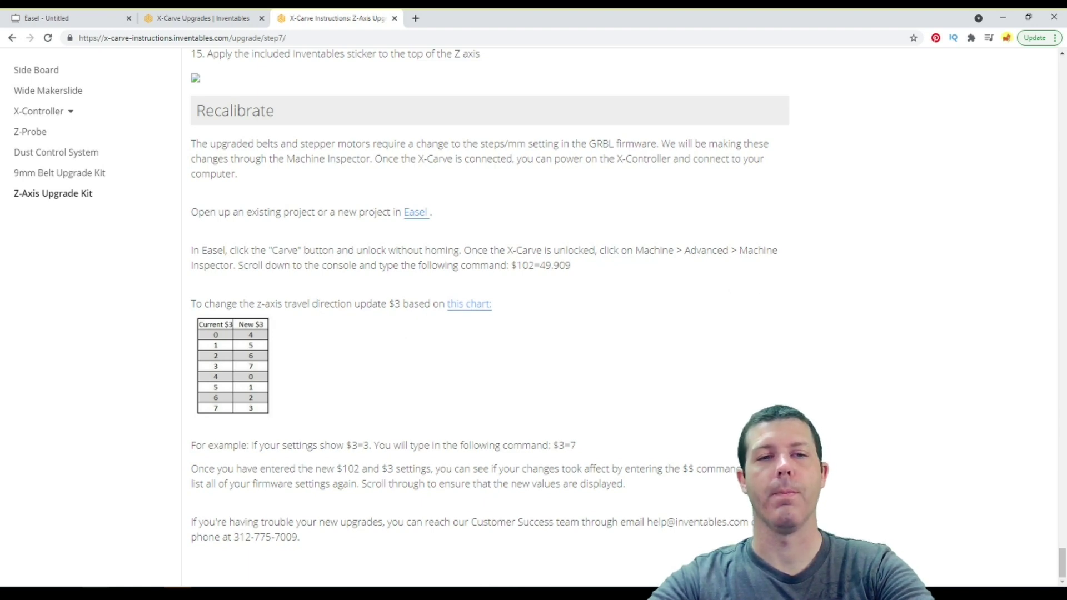
scroll(491, 455, "up", 15)
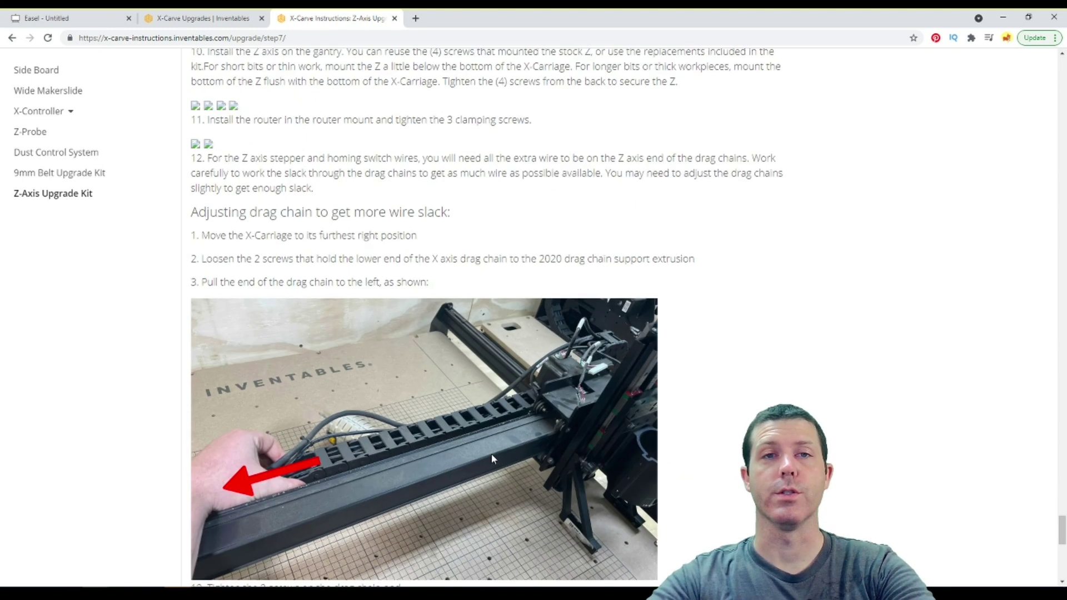
Return to Easel and dismiss Machine Inspector, revealing the blank 12 × 8 × 0.5 in Birch Plywood project.
left_click(50, 14)
left_click(266, 250)
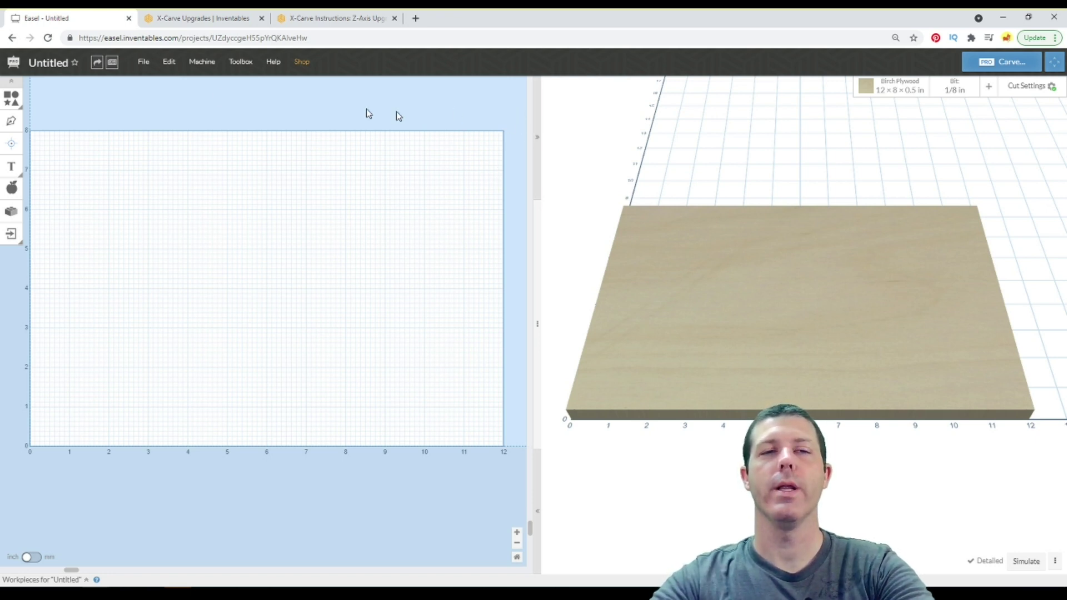
Start Easel's machine setup to reach the machine type page, then go back to the Recalibrate instructions.
left_click(202, 61)
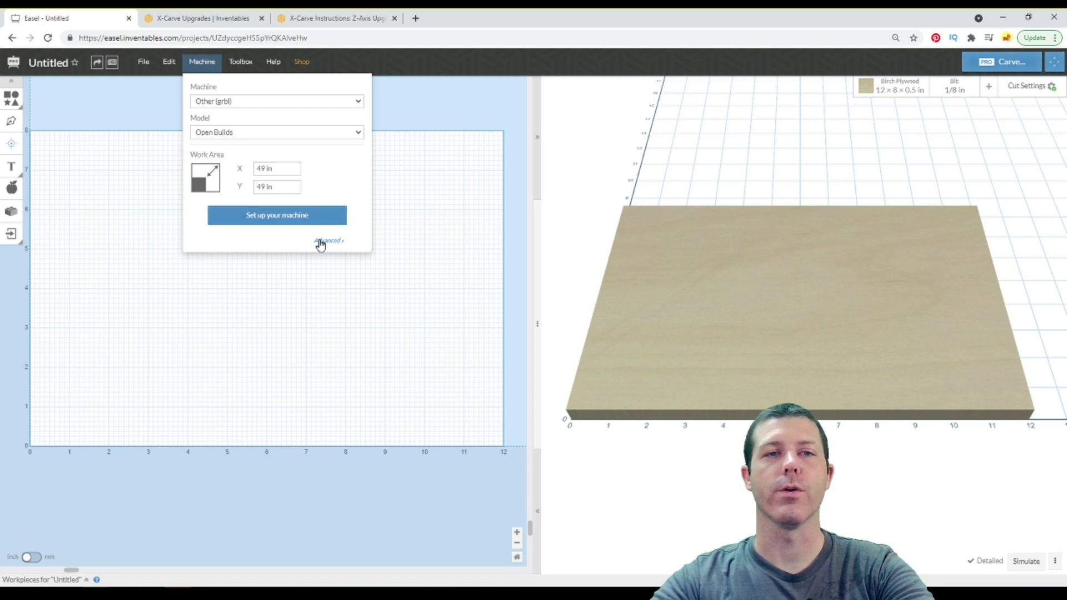
left_click(307, 216)
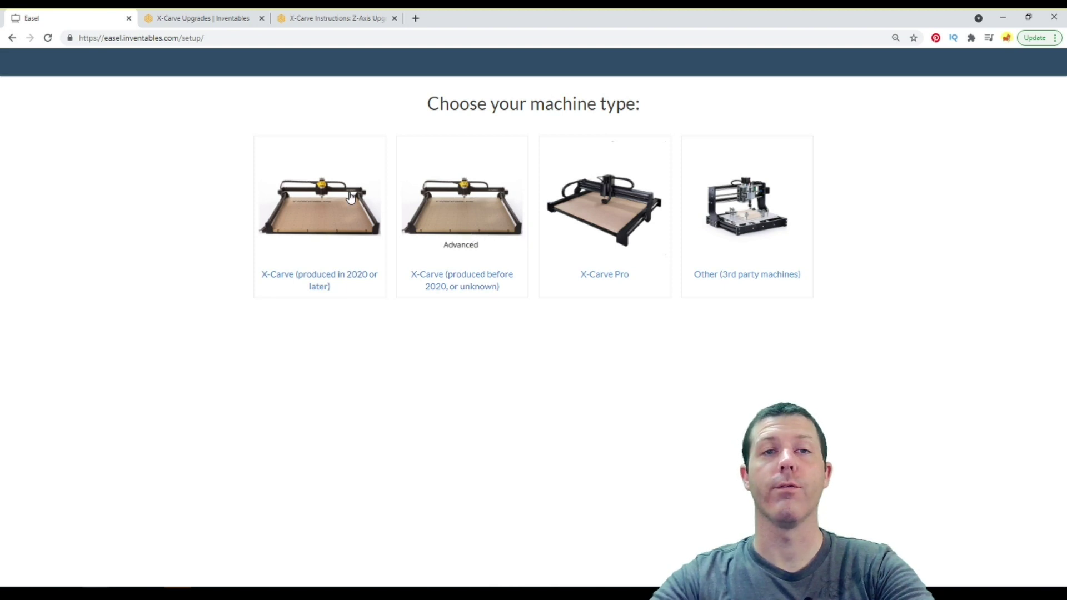
left_click(336, 16)
left_click(215, 16)
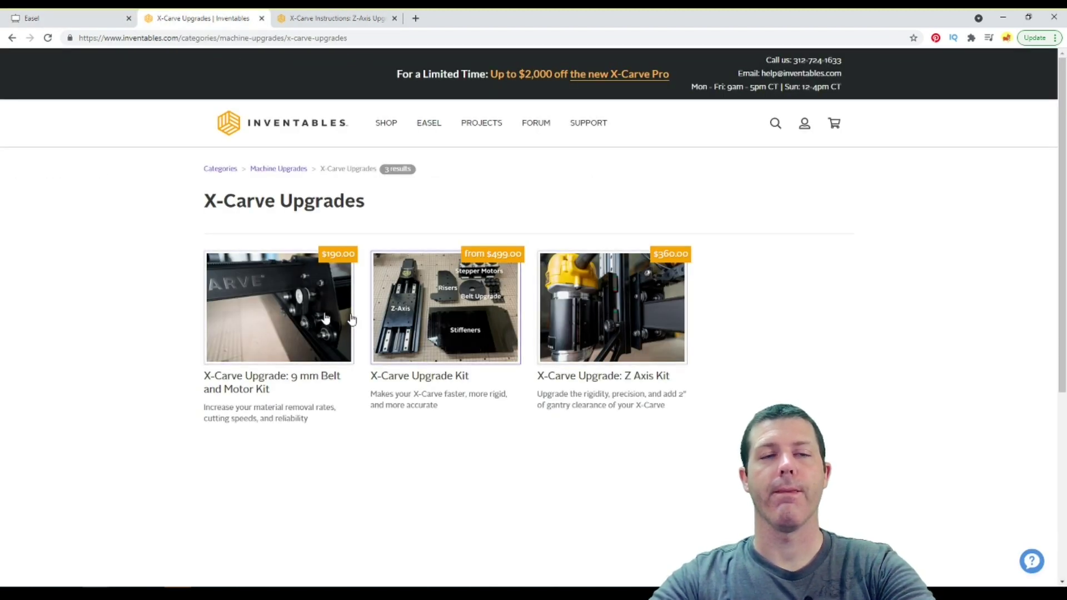
left_click(66, 18)
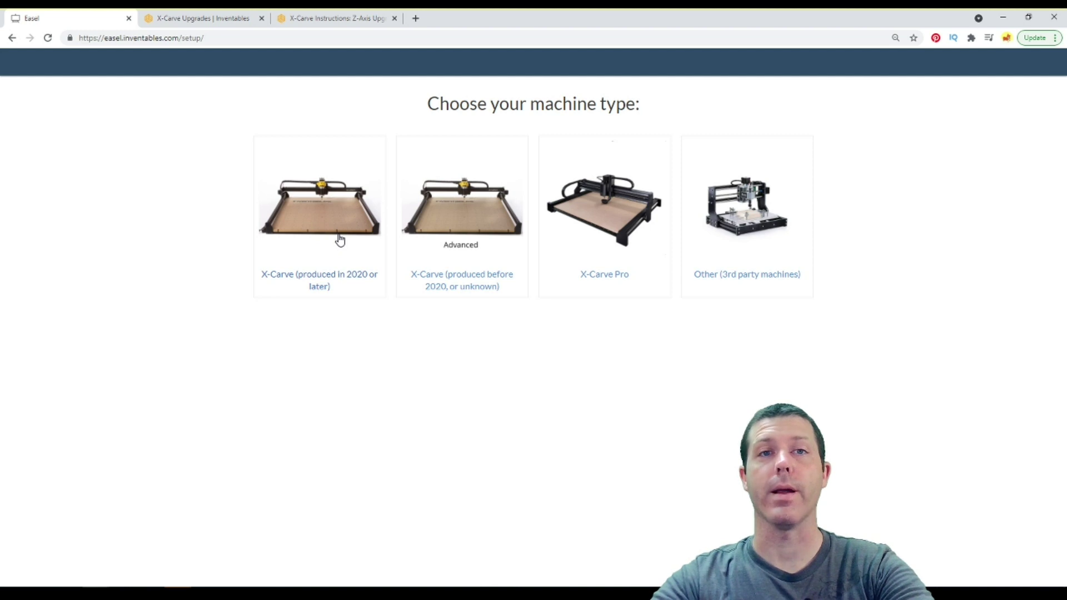
left_click(336, 17)
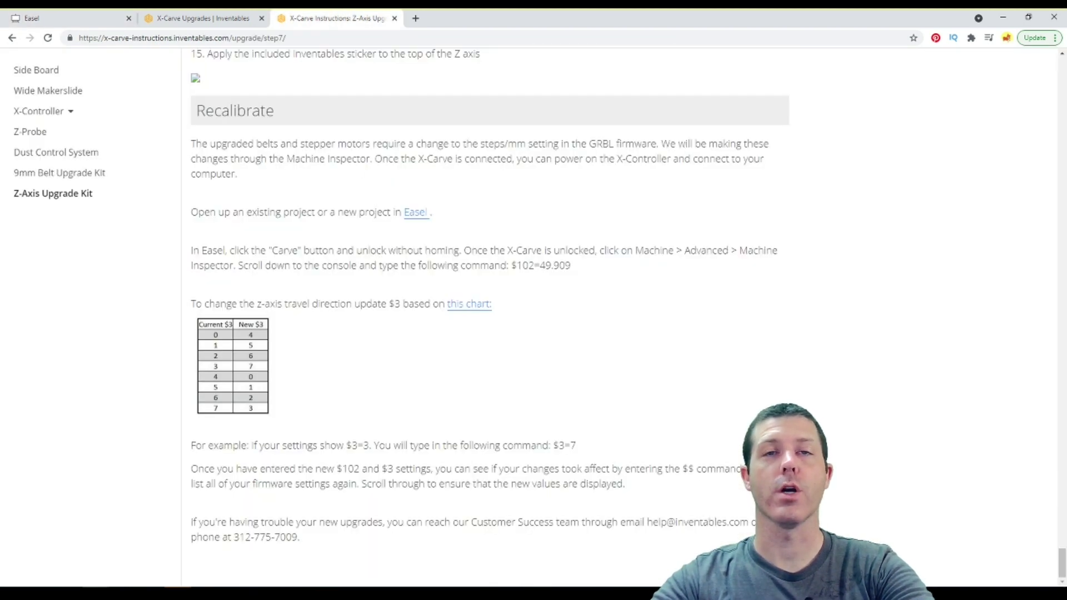
Highlight the In Easel console instructions, the $3 direction chart and the $102=49.909 command.
left_click_drag(489, 248, 578, 285)
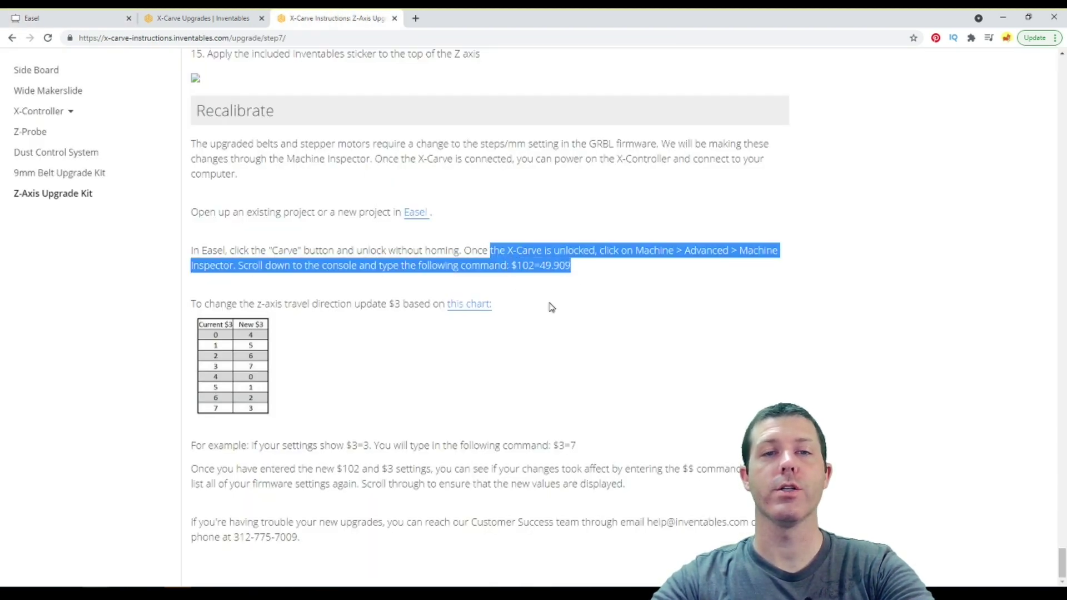
left_click_drag(548, 317, 529, 333)
left_click(386, 240)
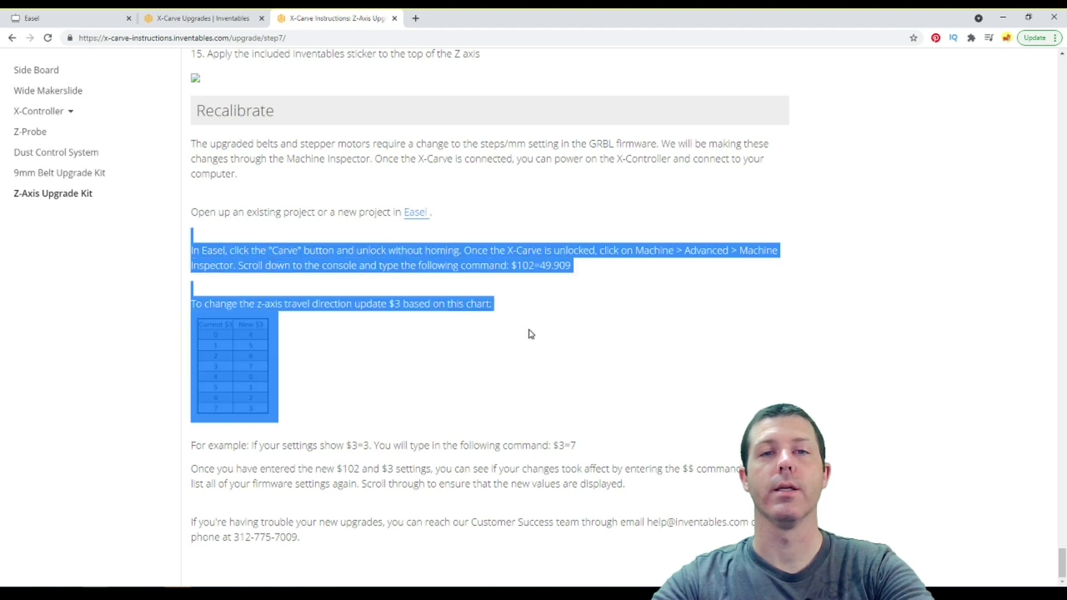
left_click(531, 333)
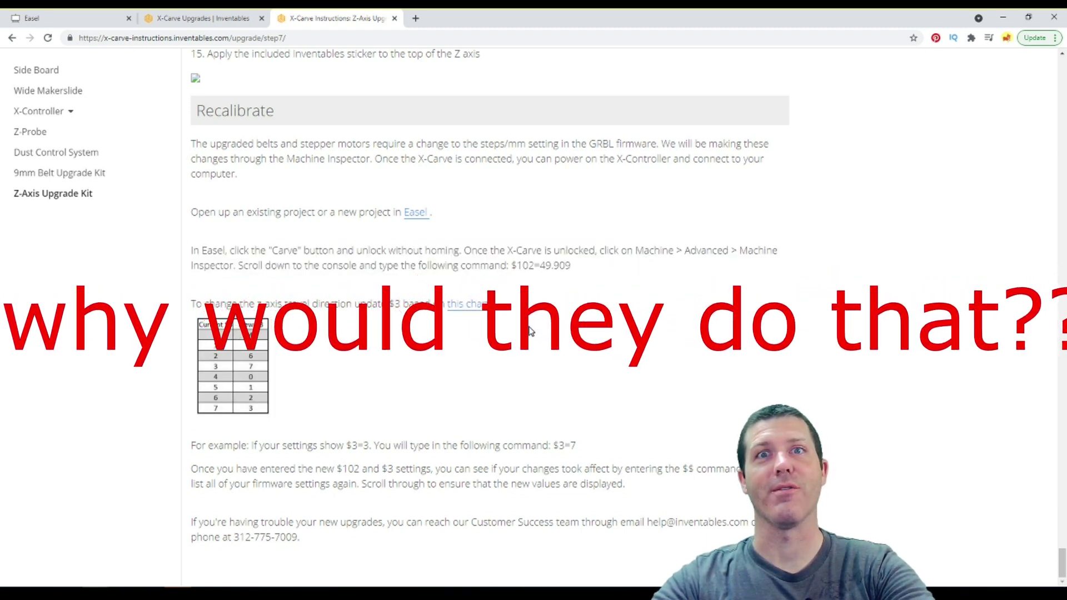
mouse_move(527, 265)
left_mouse_down()
mouse_move(576, 272)
mouse_move(511, 267)
mouse_move(588, 272)
mouse_move(516, 267)
left_mouse_up()
left_click(515, 266)
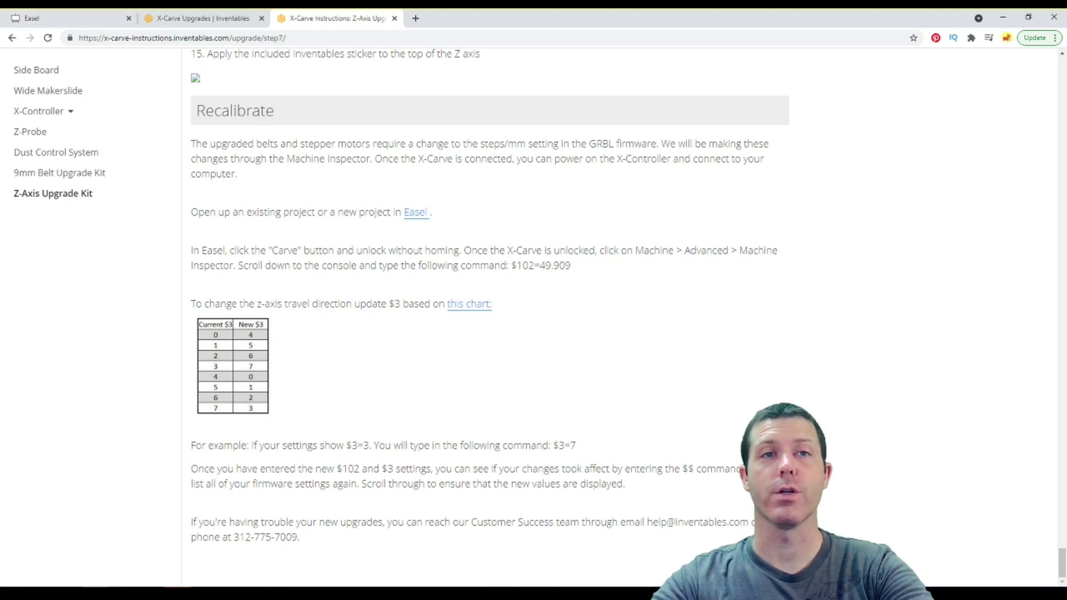
Check the Easel machine setup page again.
left_click(10, 15)
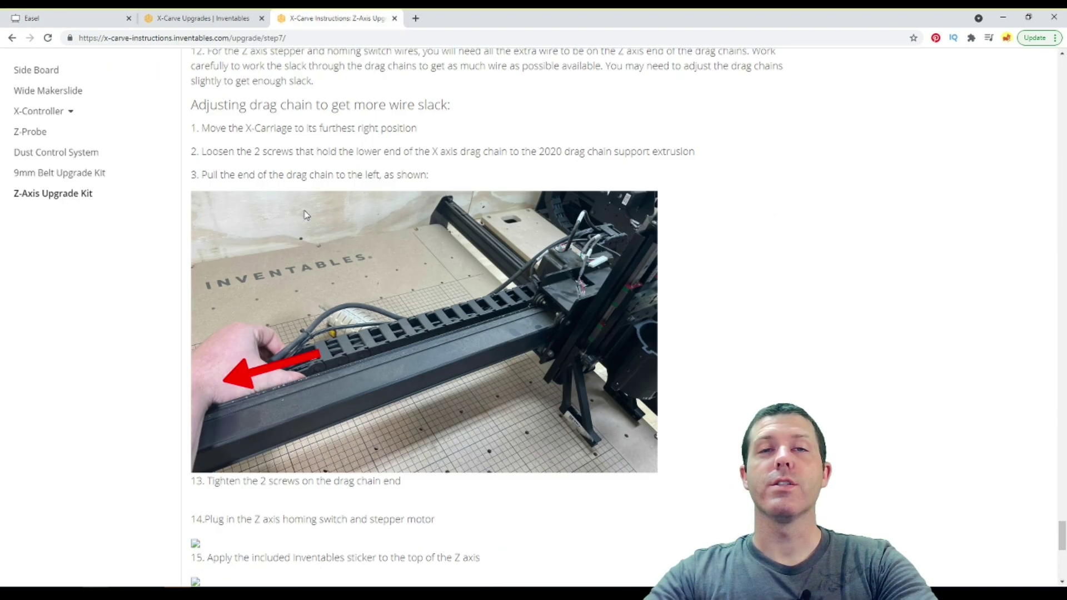
scroll(306, 216, "up", 5)
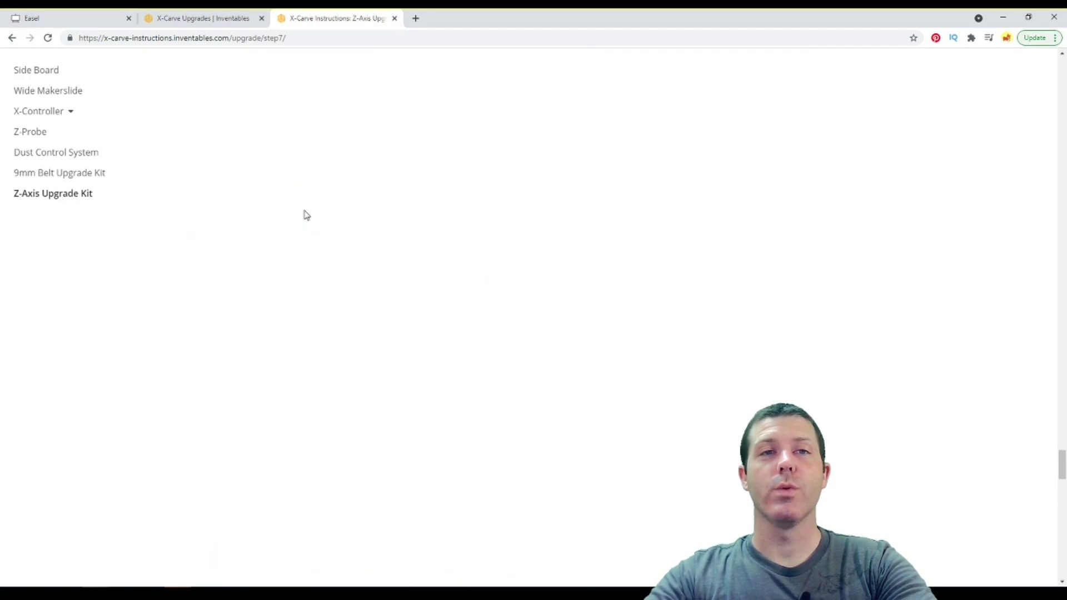
scroll(307, 215, "down", 5)
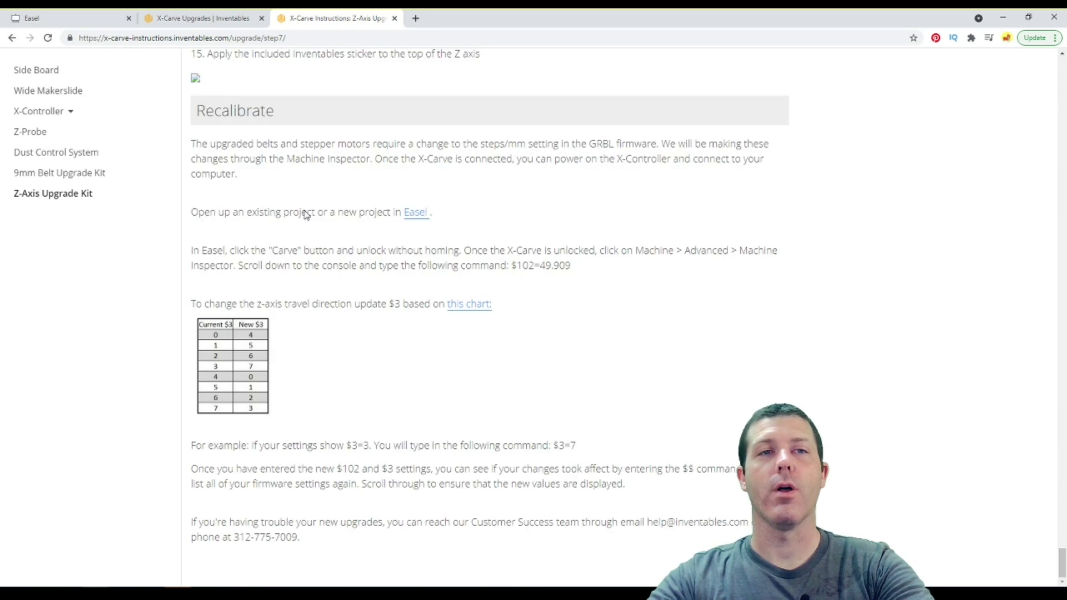
Open the 9mm Belt Upgrade Kit instructions and scroll down to the Computer Setup section.
left_click(222, 18)
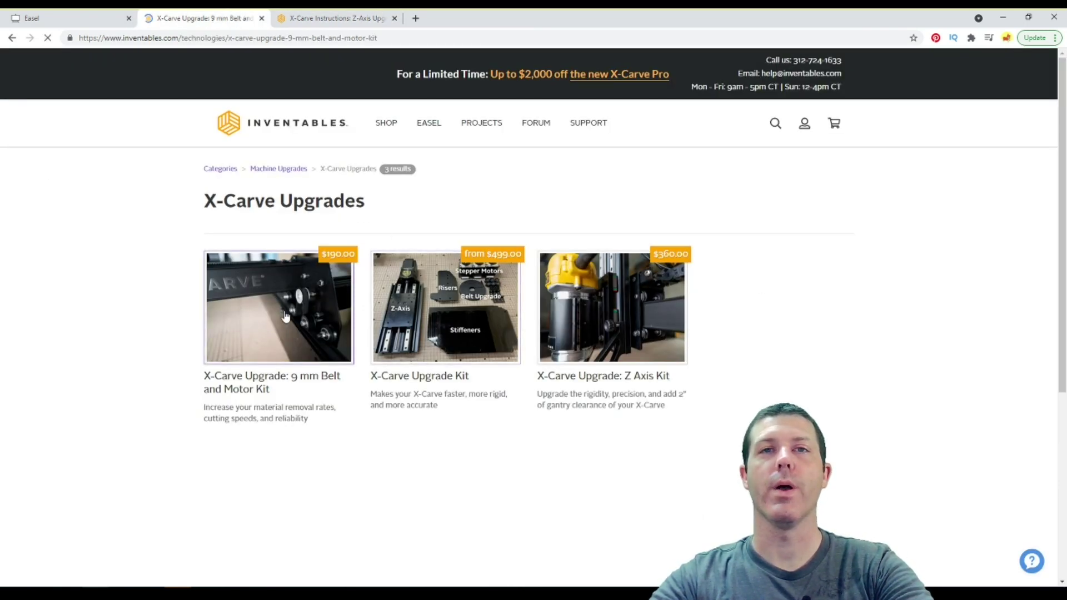
scroll(616, 400, "down", 7)
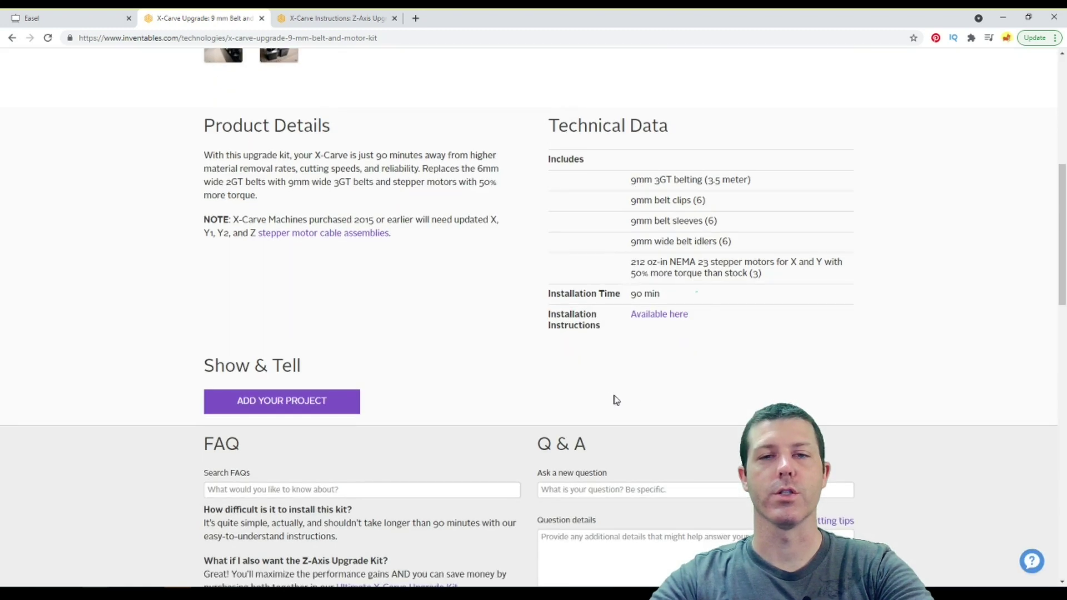
left_click(651, 315)
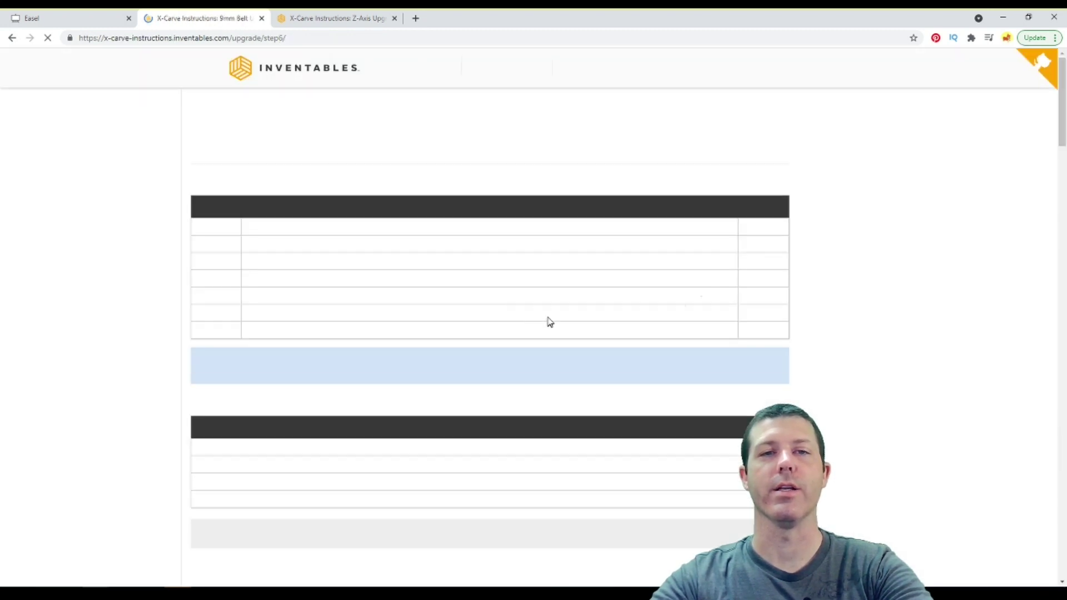
scroll(897, 386, "down", 10)
scroll(899, 384, "down", 15)
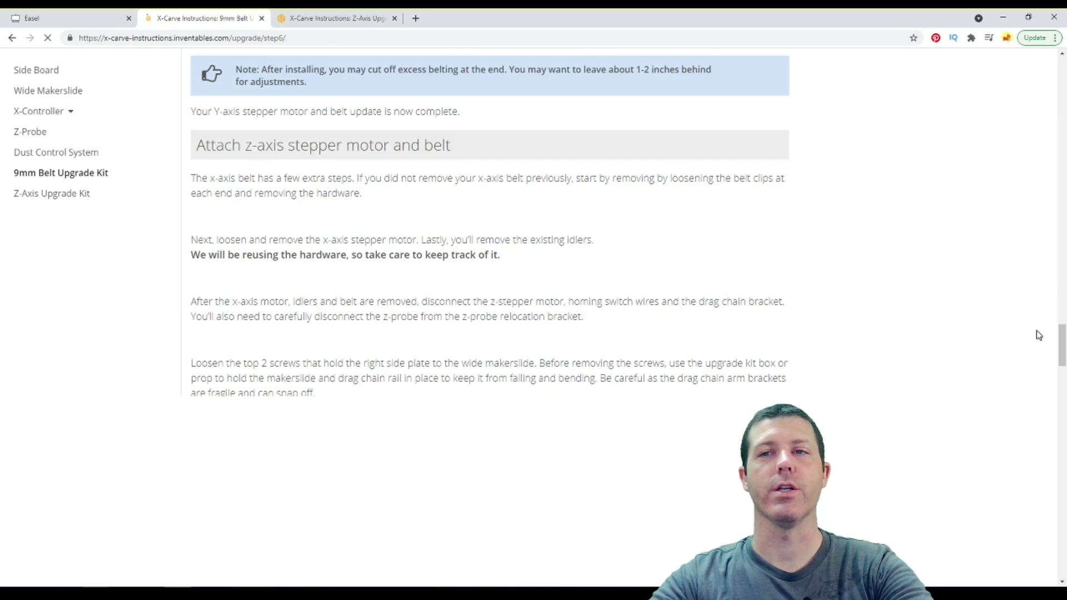
scroll(992, 369, "down", 5)
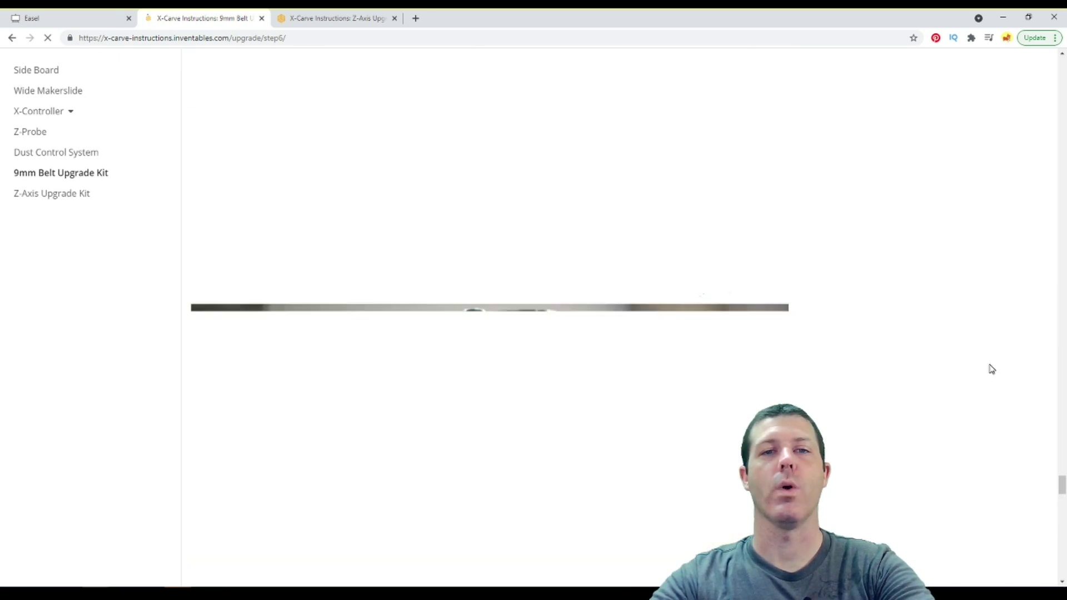
scroll(992, 369, "down", 15)
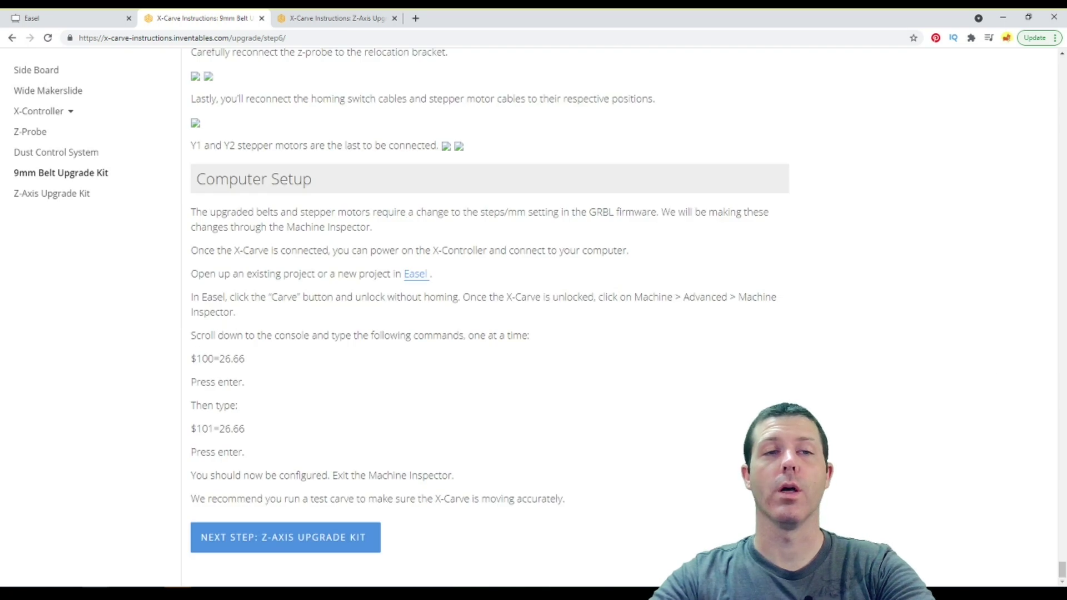
Highlight the $100=26.66 and $101=26.66 commands.
left_click_drag(192, 359, 245, 382)
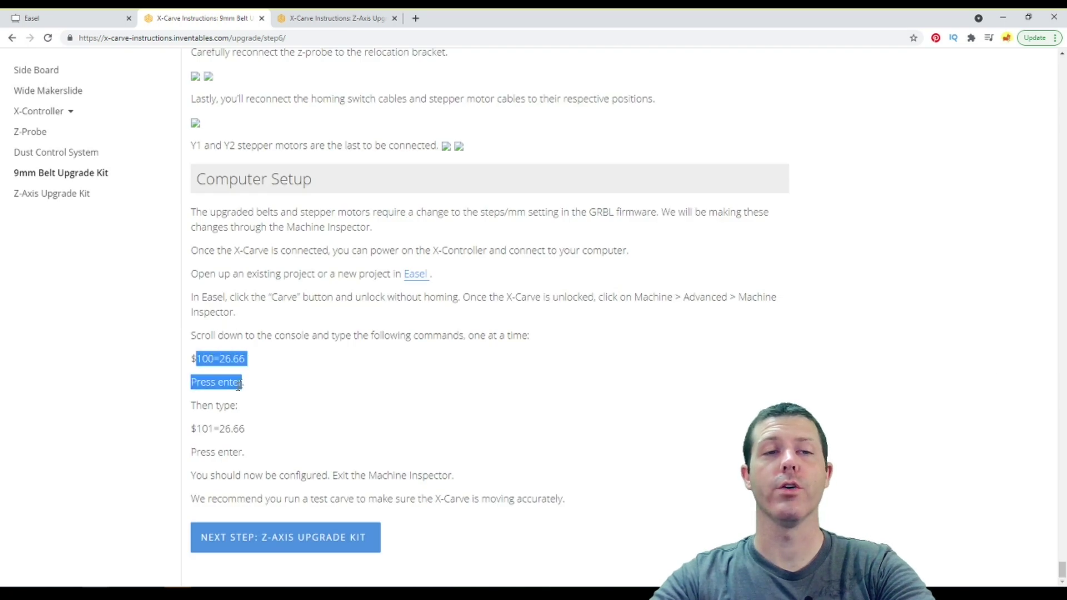
left_click_drag(200, 429, 231, 429)
left_click(232, 429)
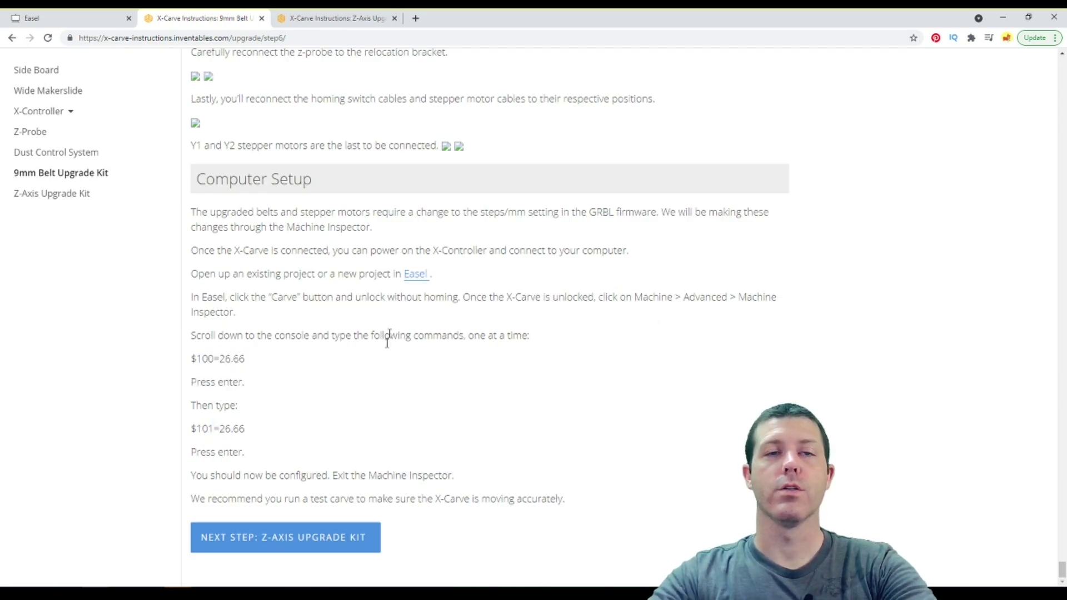
Flip between the Z-Axis, 9mm Belt and Easel tabs, ending on Easel's machine type page.
left_click(305, 17)
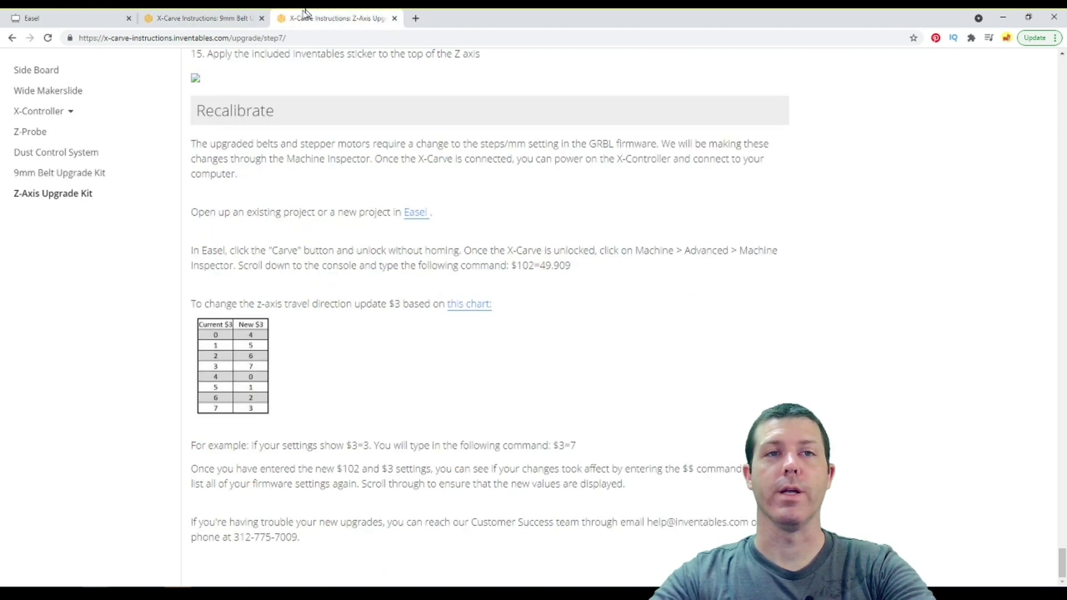
left_click(232, 16)
left_click(78, 17)
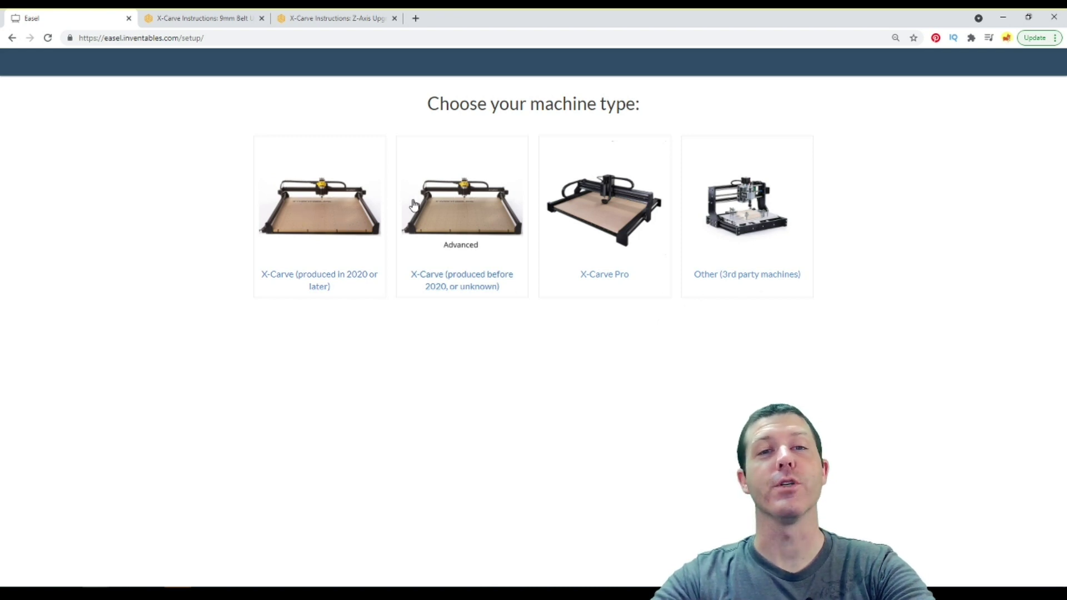
left_click(189, 22)
left_click(315, 20)
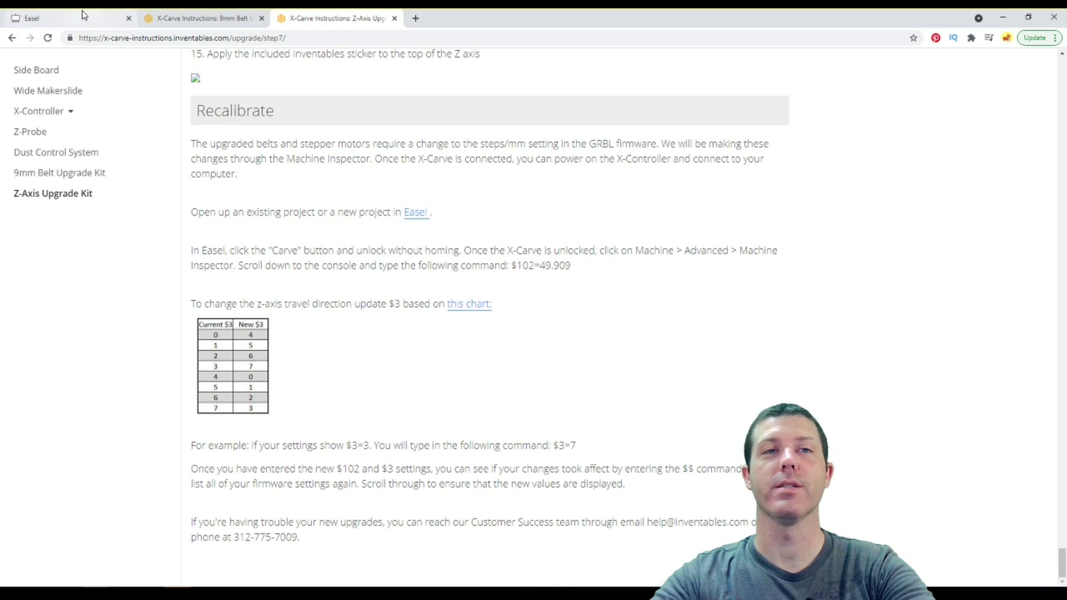
left_click(51, 18)
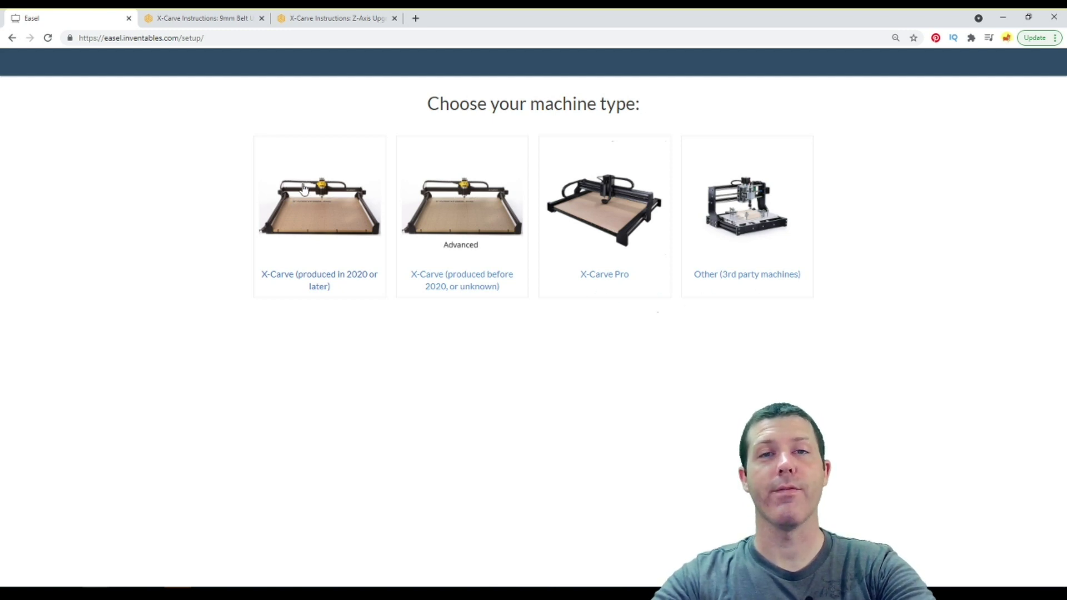
Return to the Easel project and open the Machine Inspector.
left_click(12, 37)
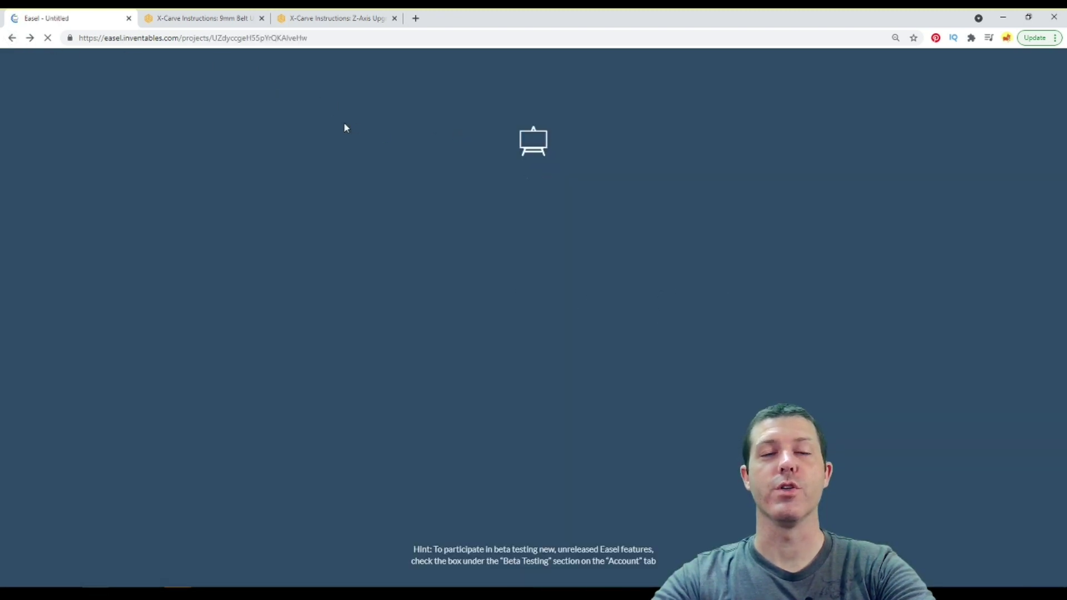
left_click(320, 16)
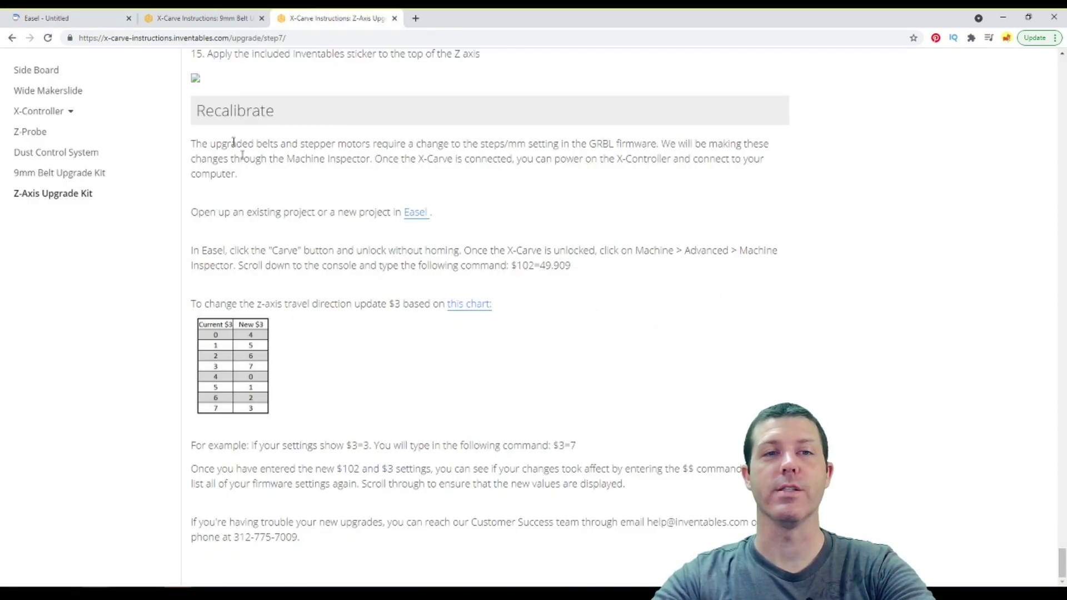
left_click(218, 15)
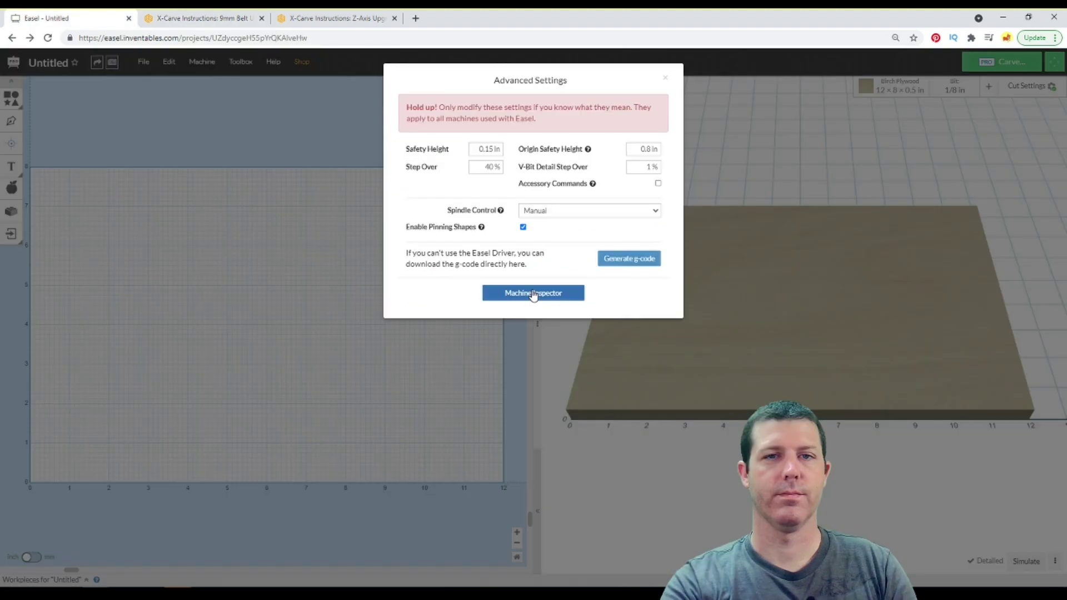
left_click(533, 294)
Scroll through the console's $$ GRBL settings, highlighting $112, $120, $121 and $3=2.
scroll(532, 294, "down", 3)
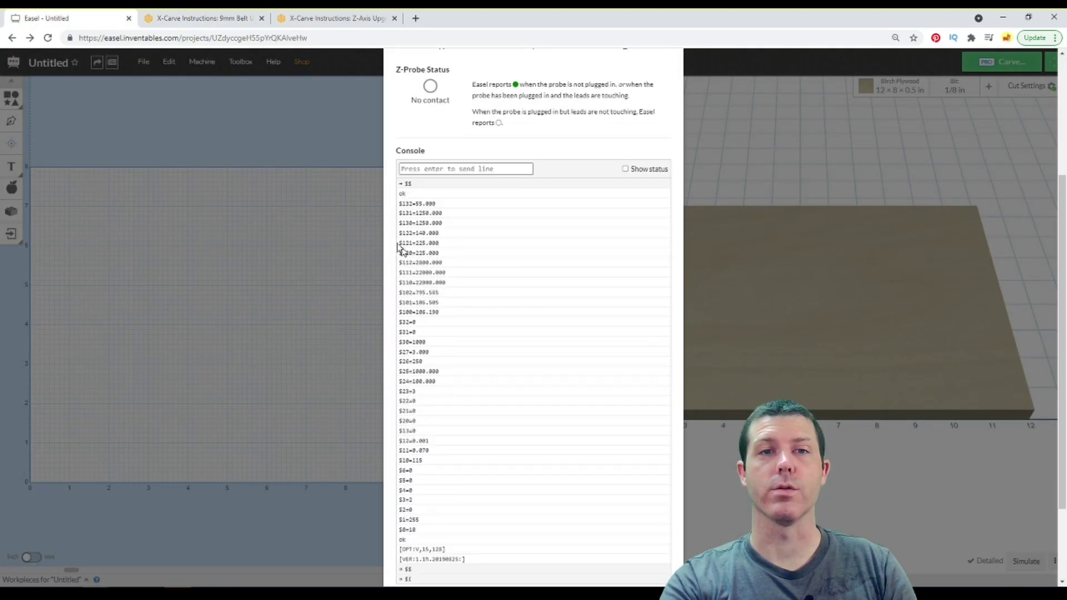
left_click_drag(406, 243, 410, 262)
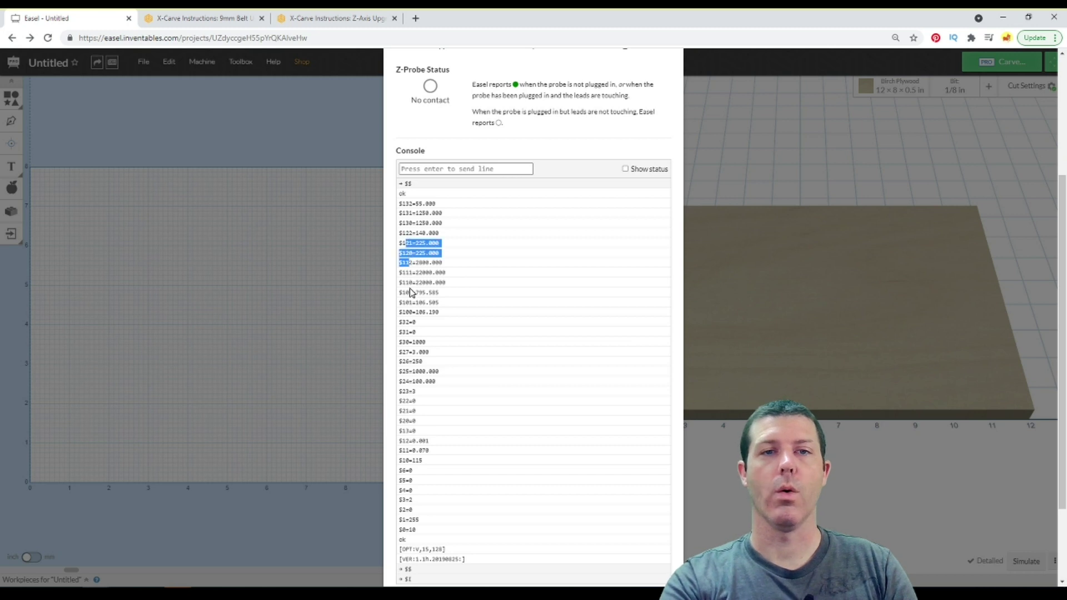
left_click_drag(436, 312, 394, 295)
scroll(394, 296, "down", 1)
scroll(396, 299, "down", 1)
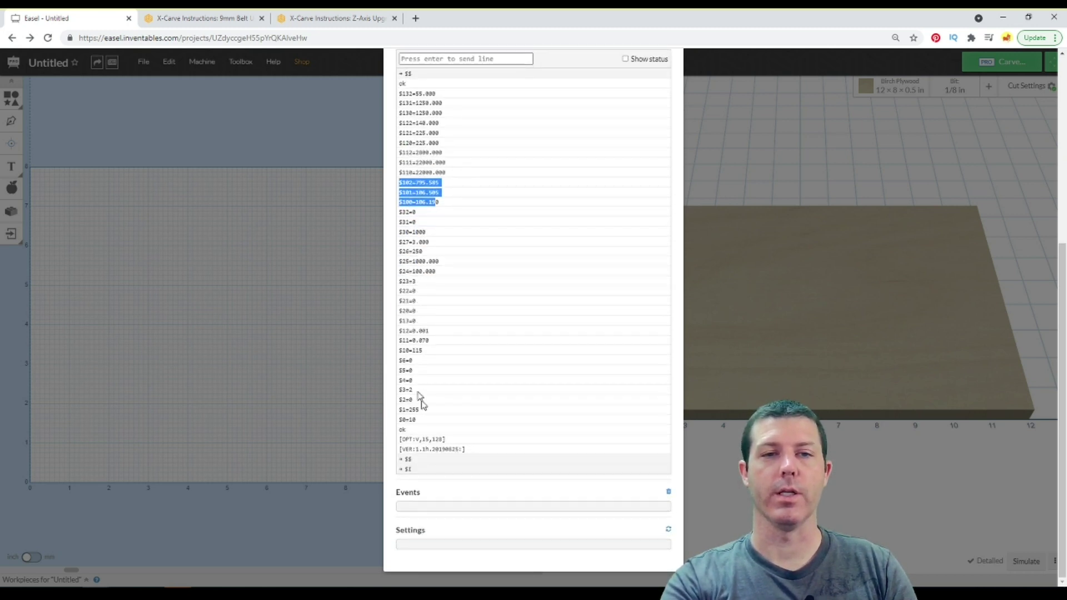
left_click_drag(417, 399, 403, 396)
left_click(402, 398)
scroll(403, 398, "up", 3)
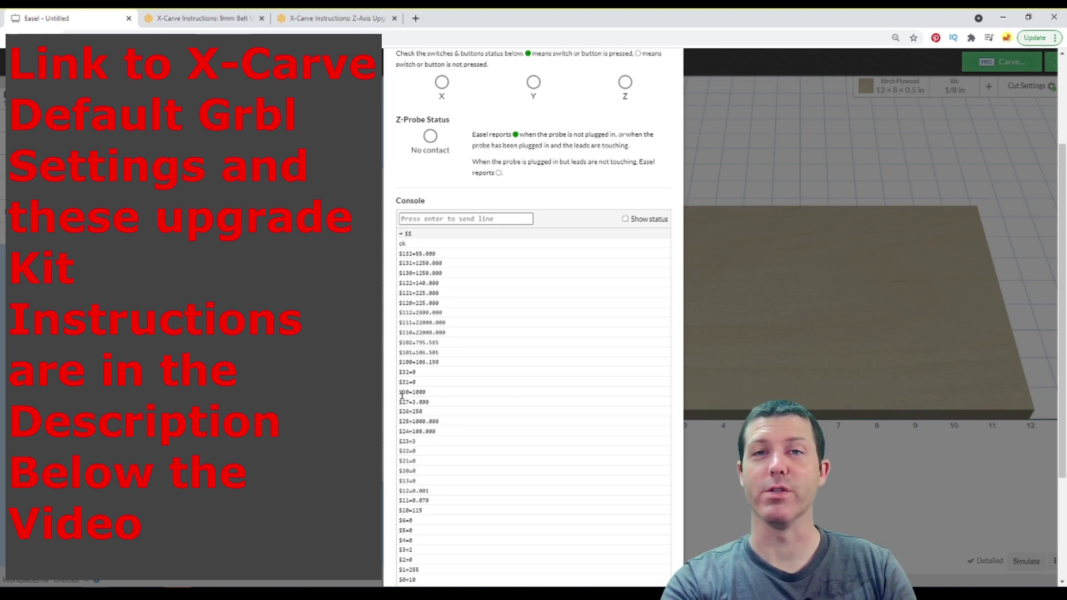
left_click(480, 219)
scroll(478, 219, "up", 3)
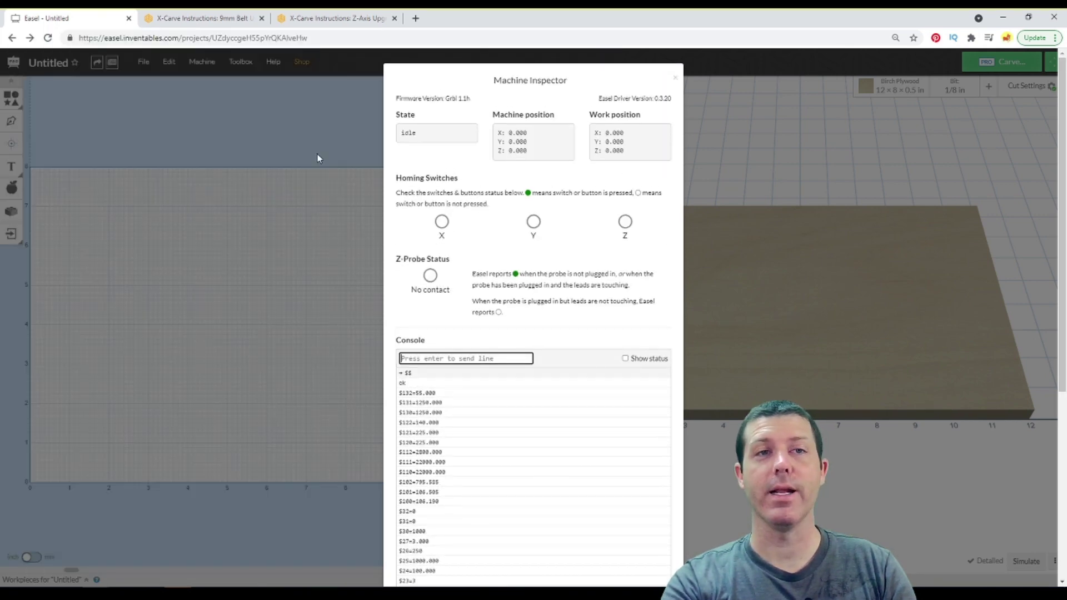
Close the Machine Inspector and open Advanced Settings (Safety Height 0.15 in, Spindle Control Manual).
left_click(318, 154)
left_click(202, 61)
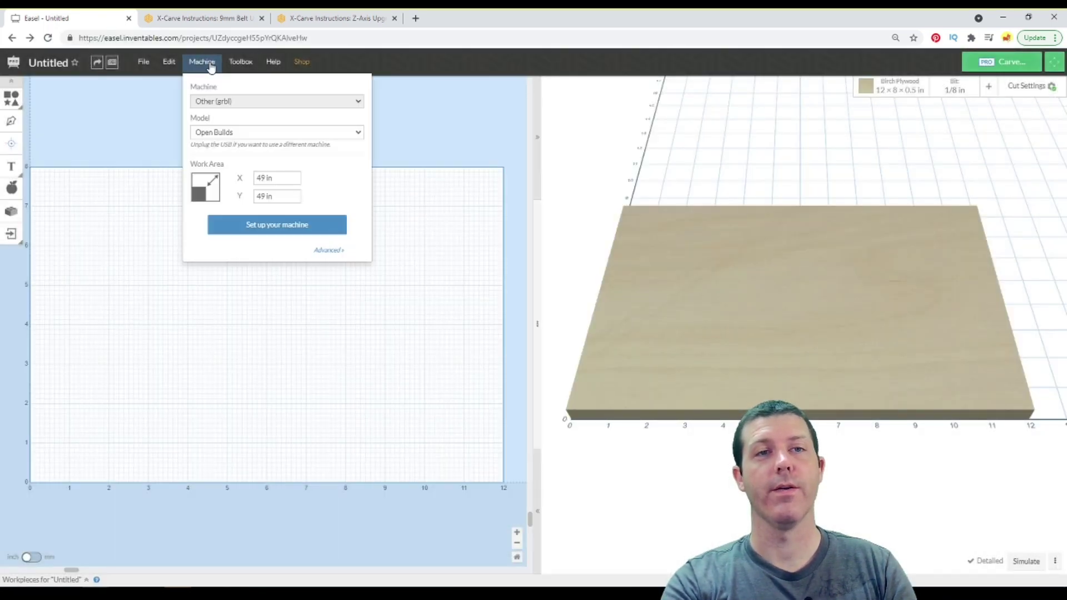
left_click(139, 143)
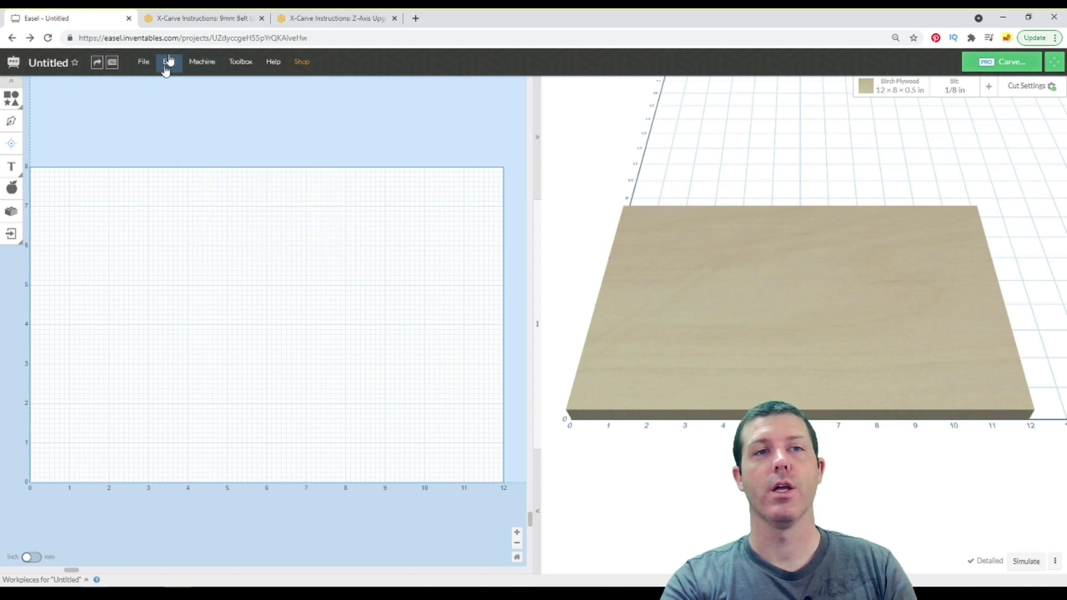
left_click(205, 71)
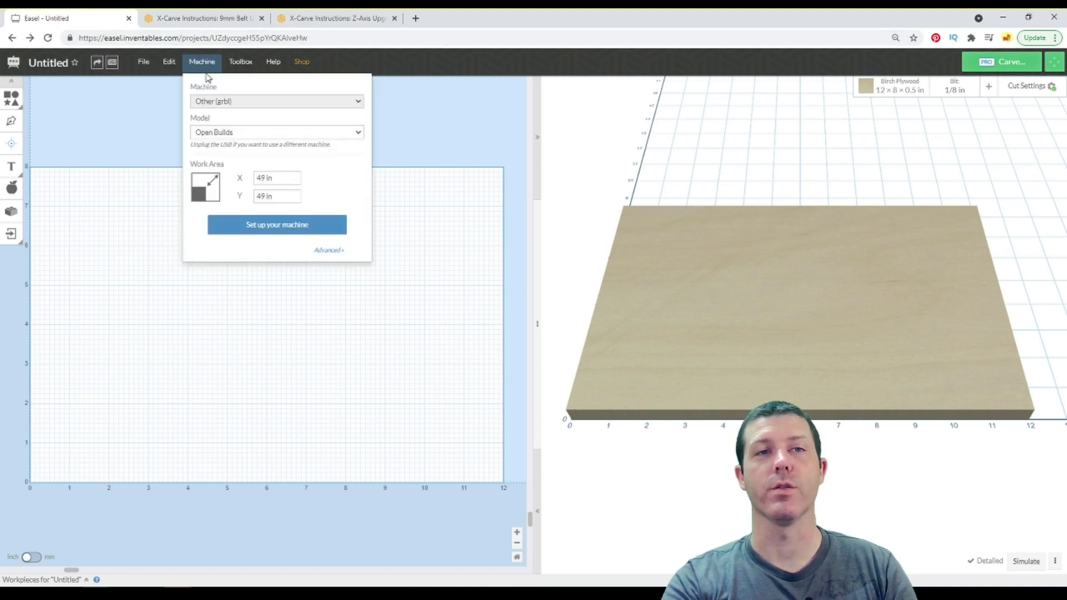
left_click(331, 250)
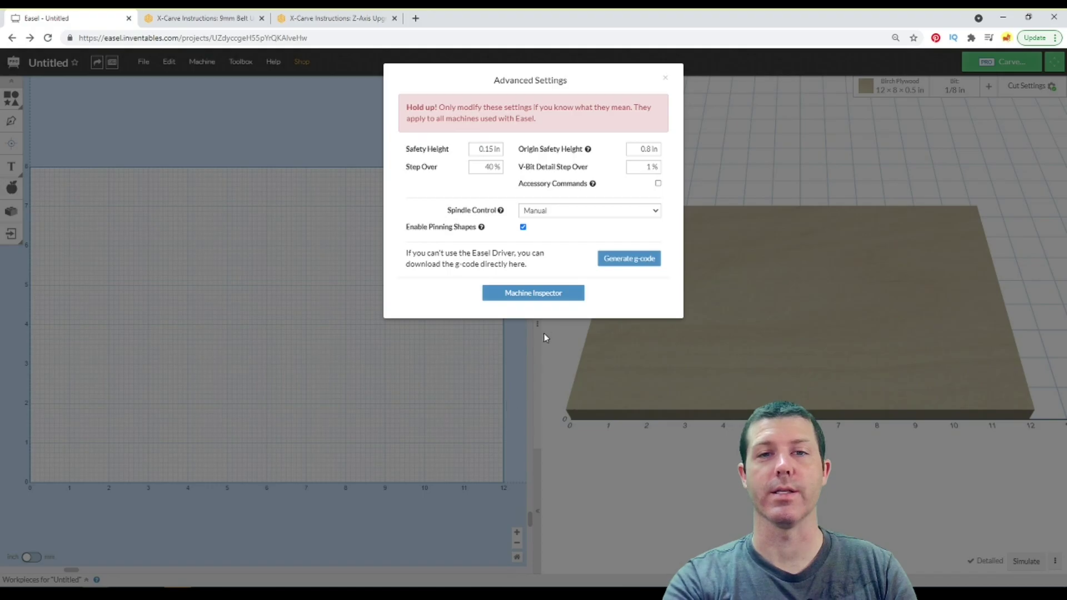